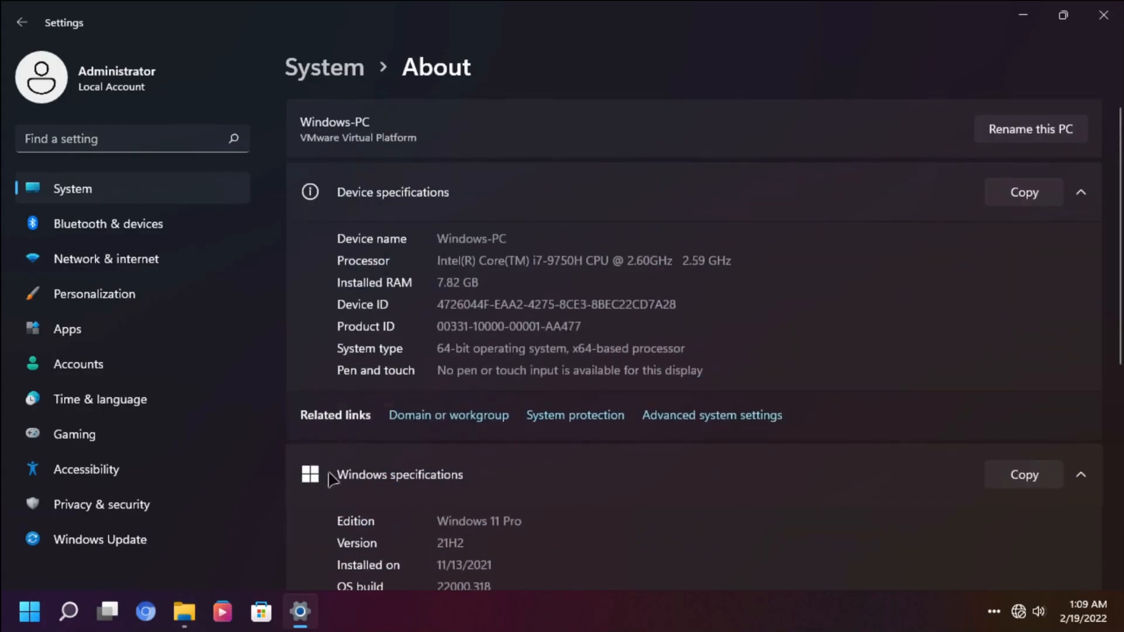
Open the Startup Settings recovery screen, then go back to the recovery options menu
left_click(257, 380)
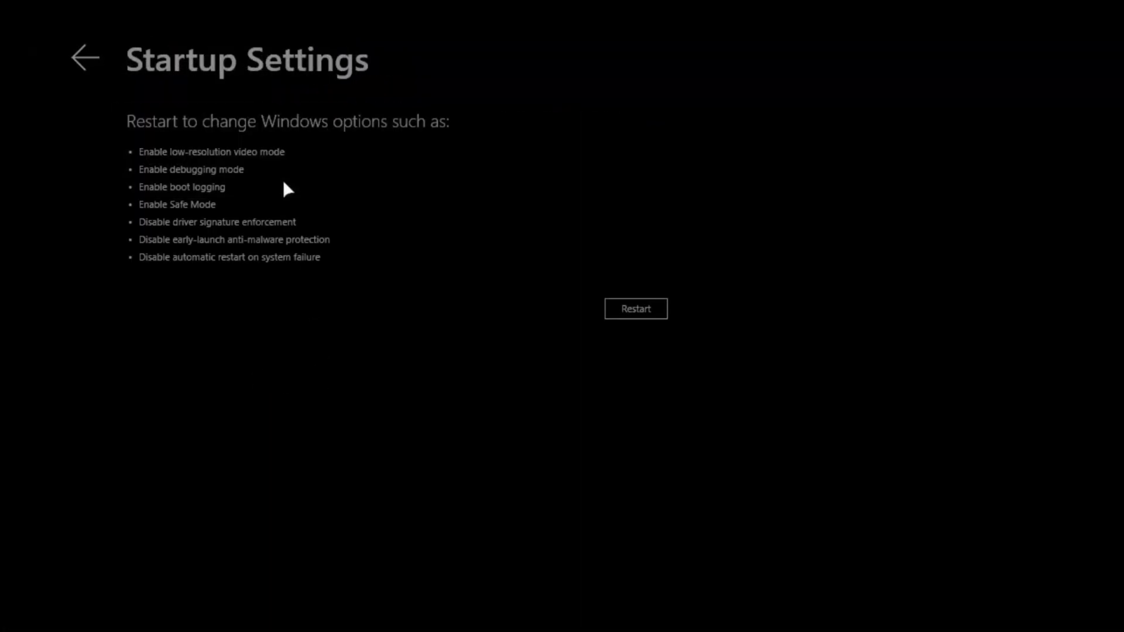
left_click(86, 58)
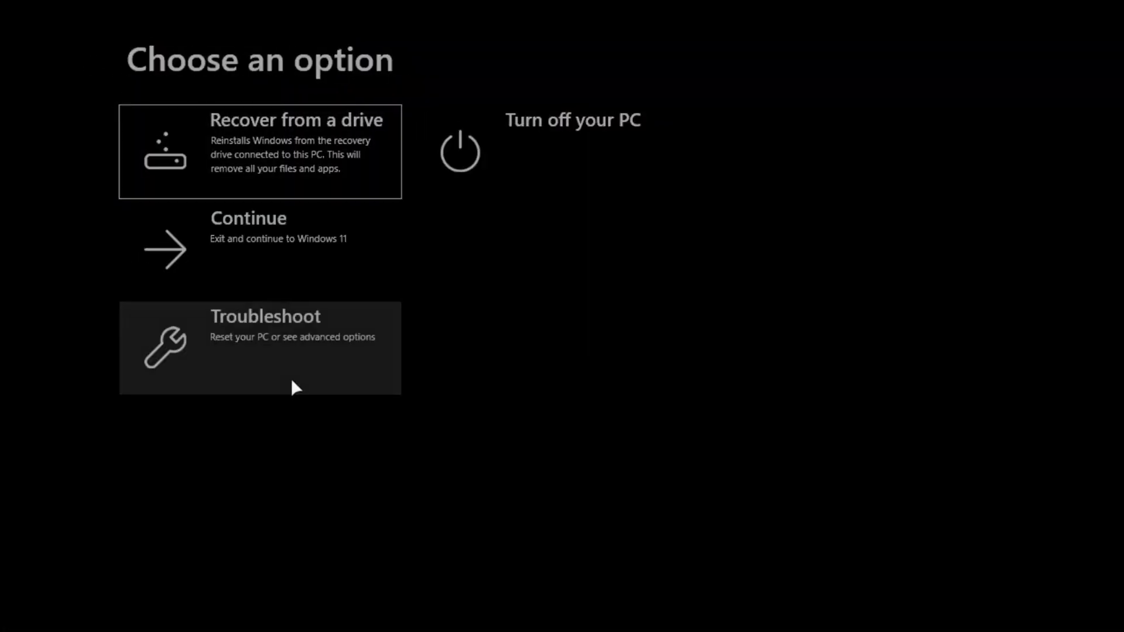
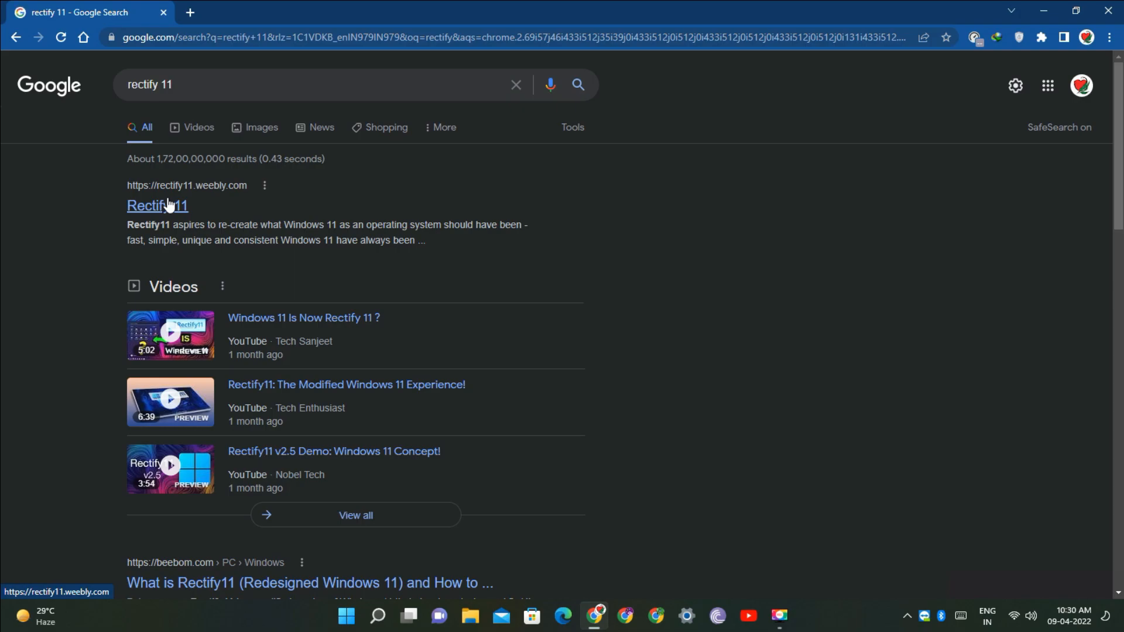
Follow the Rectify11 site's link to its new website
left_click(169, 205)
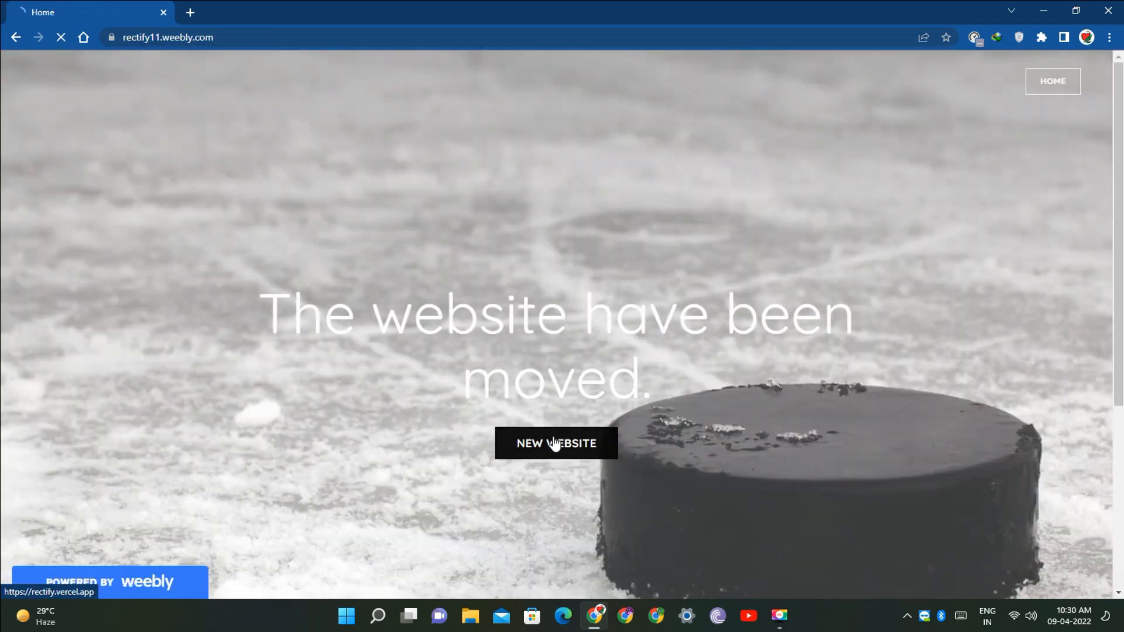
left_click(555, 443)
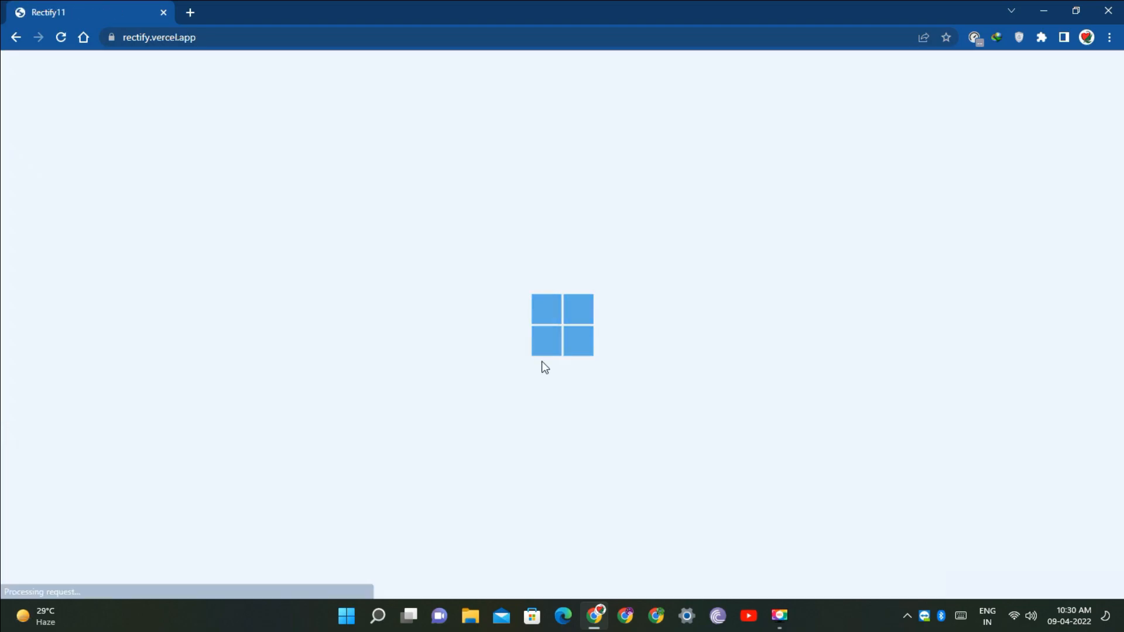
Scroll through the Rectify11 website to review its desktop, dark mode, new look and setup screenshots
scroll(705, 417, "down", 5)
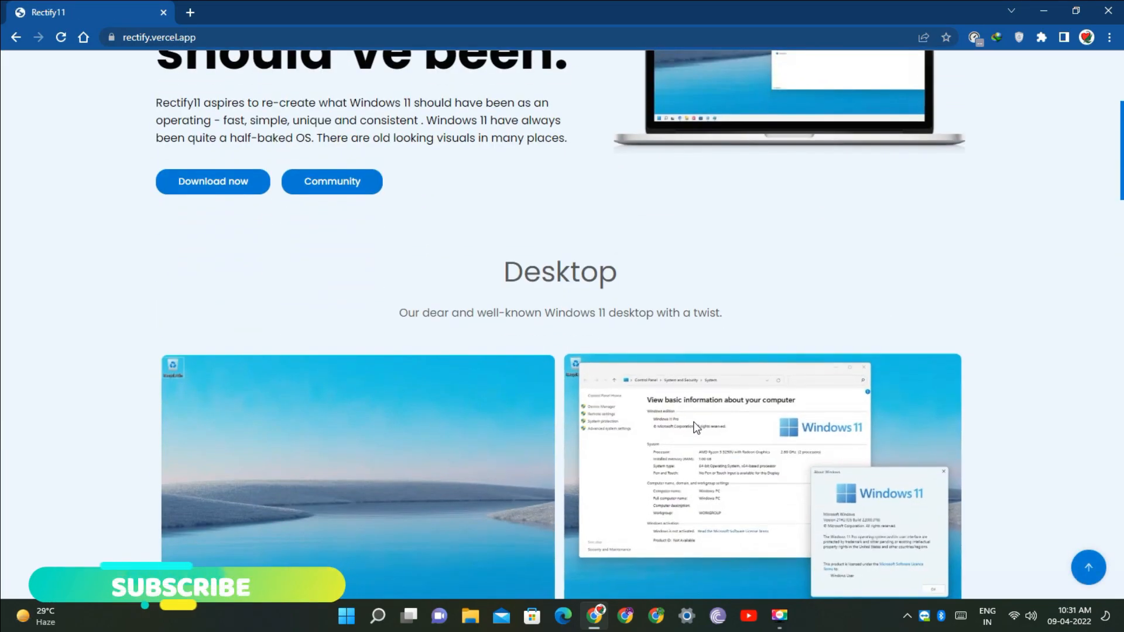
scroll(694, 422, "down", 9)
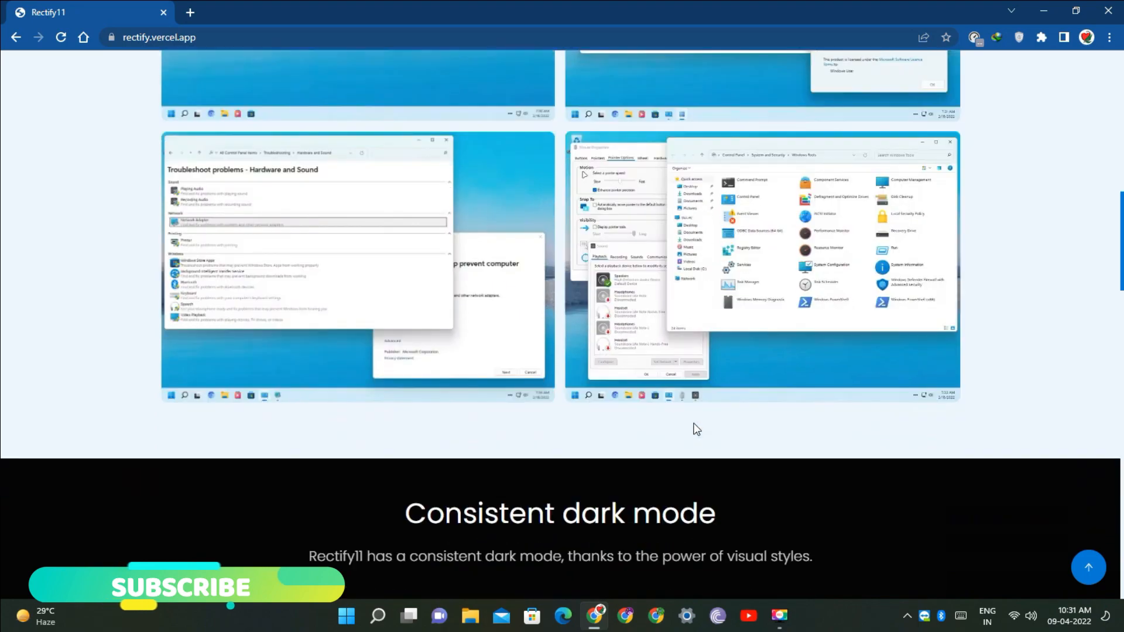
scroll(694, 424, "down", 10)
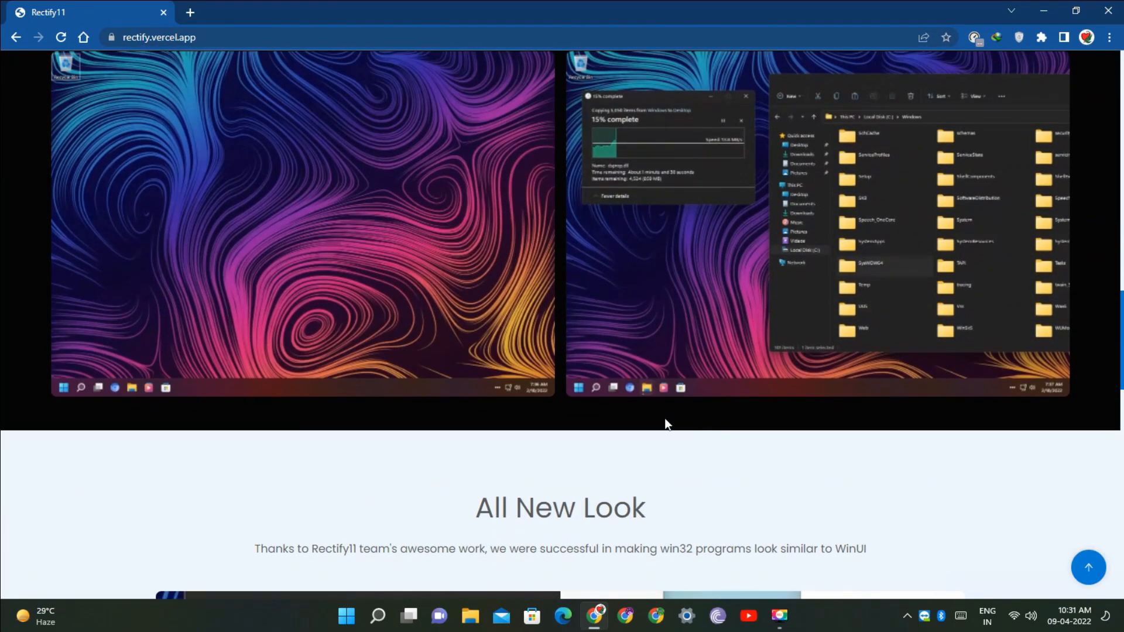
scroll(665, 422, "down", 7)
left_click_drag(584, 323, 889, 323)
scroll(611, 325, "down", 6)
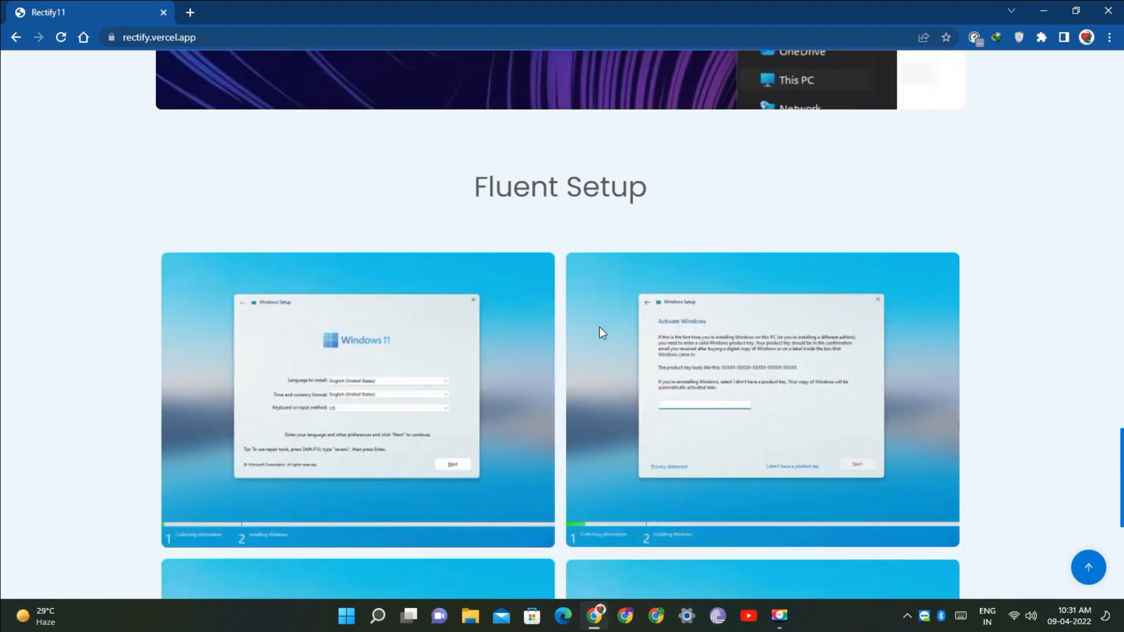
scroll(599, 327, "down", 6)
scroll(592, 332, "up", 4)
scroll(593, 331, "up", 2)
scroll(594, 334, "down", 6)
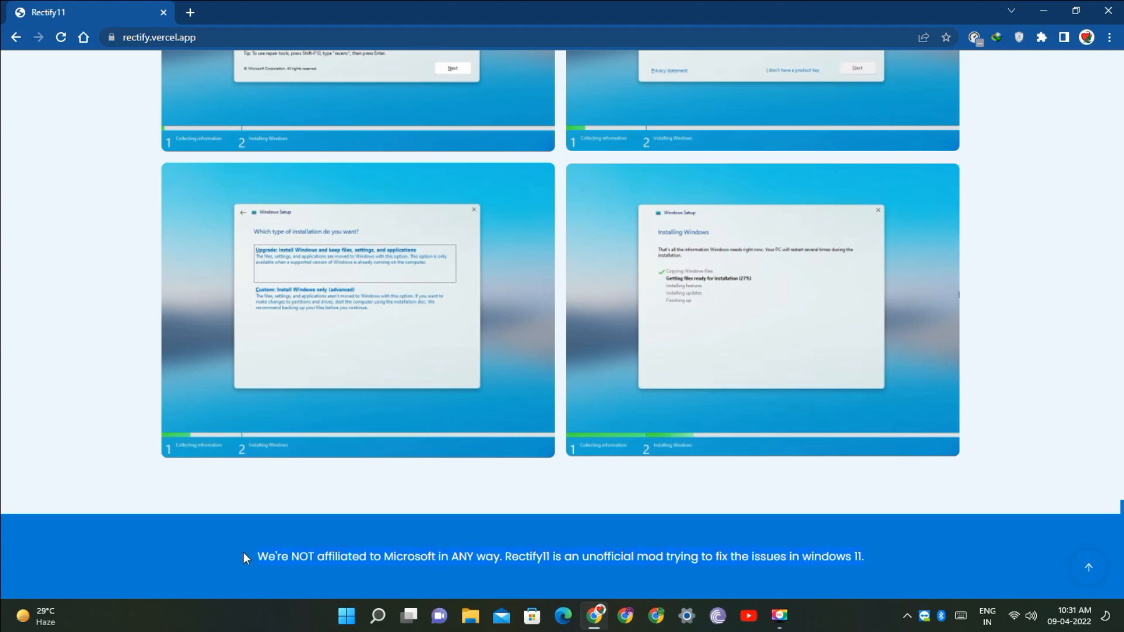
scroll(334, 494, "up", 8)
scroll(333, 499, "up", 10)
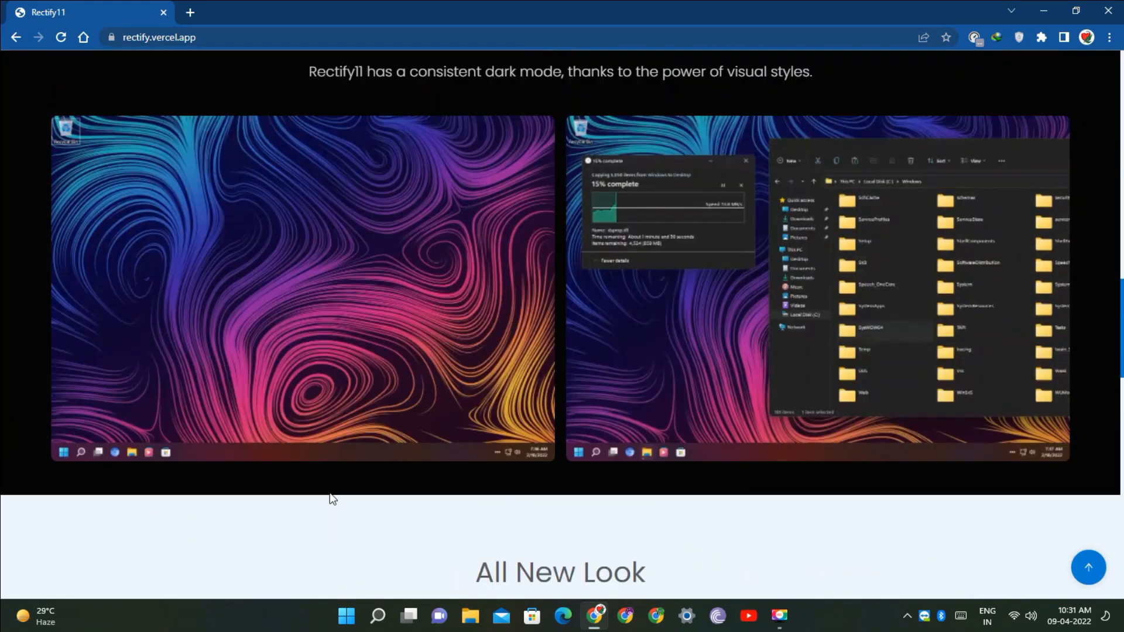
scroll(329, 492, "up", 3)
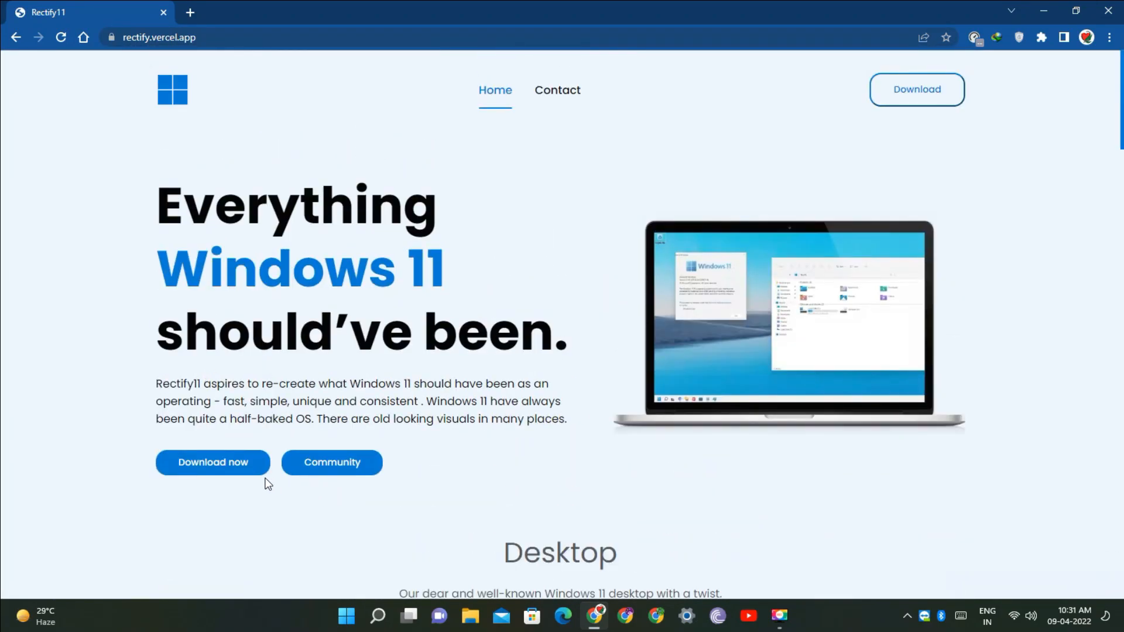
Start the Rectify11 download and choose Mediafire as the download host
left_click(215, 465)
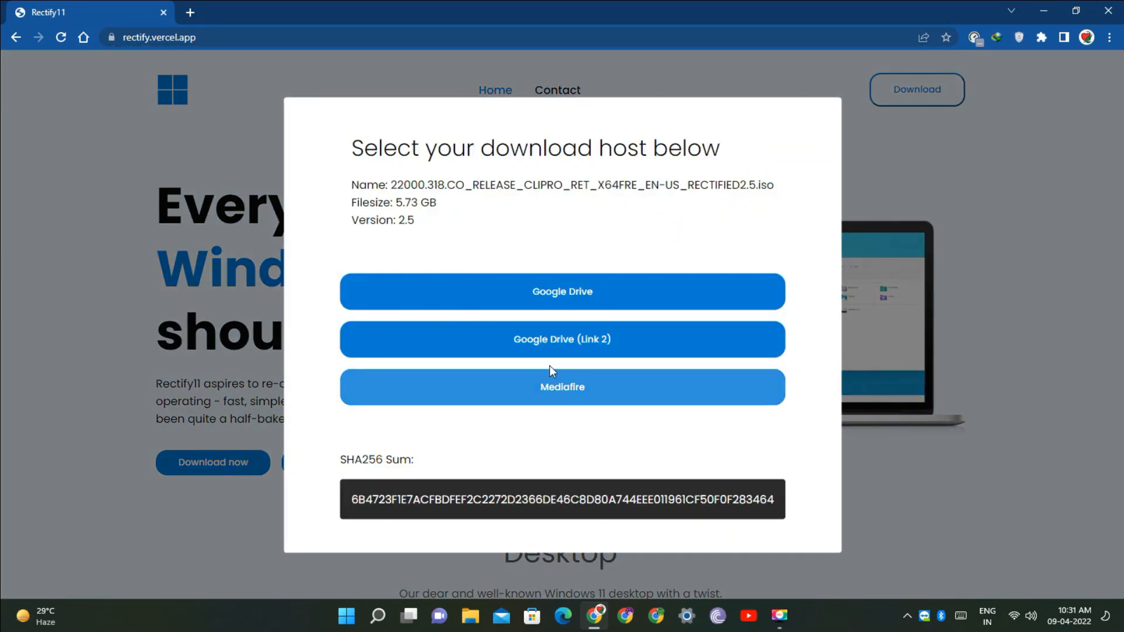
left_click(567, 401)
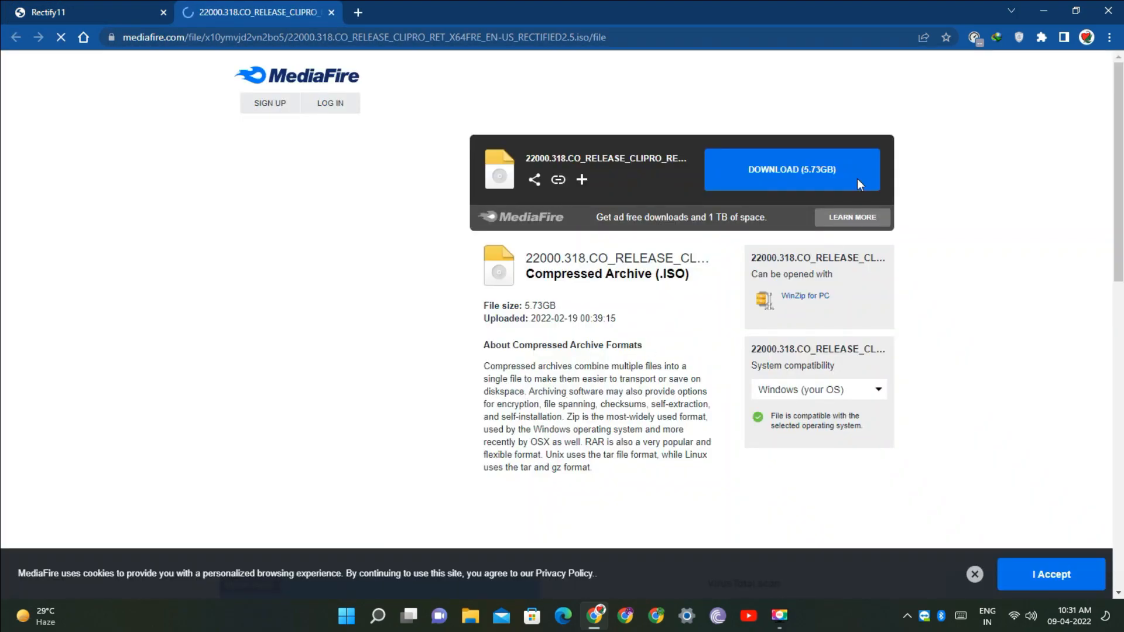
Download the 22000.318 Rectify11 ISO from Mediafire and start it in the download manager
left_click(822, 170)
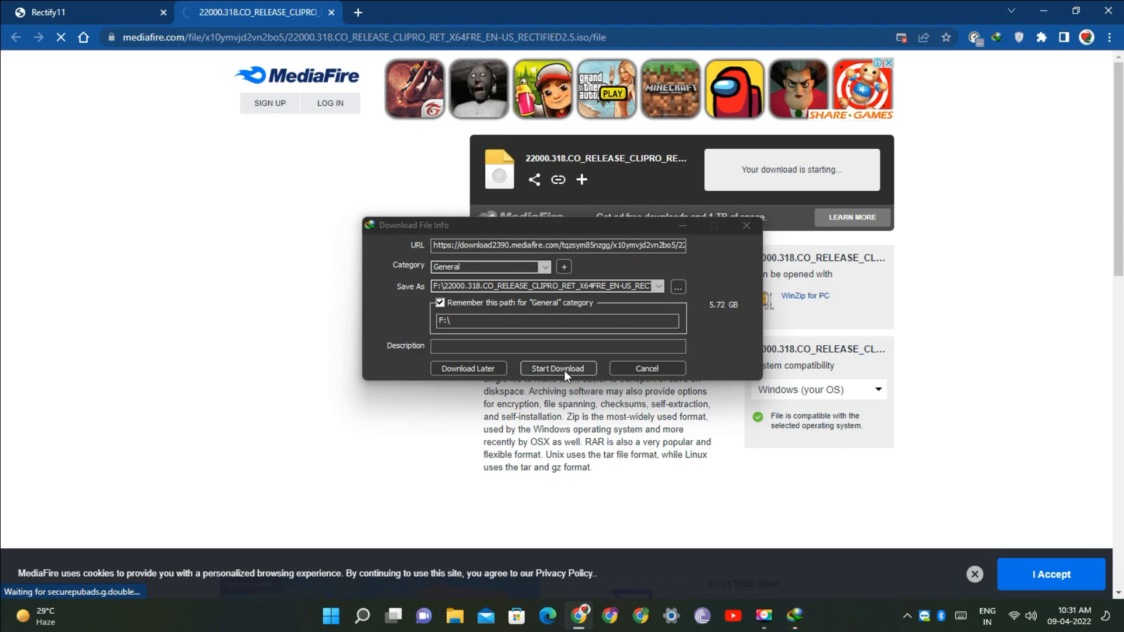
left_click(560, 368)
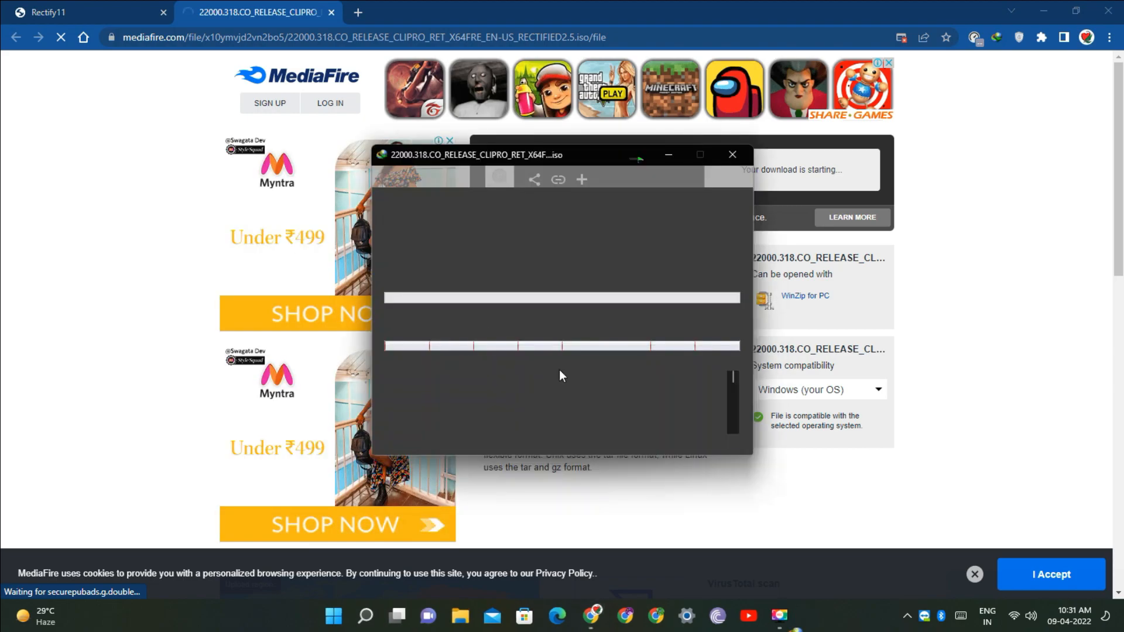
Open a new browser tab, minimize the browser, and close the download-complete notice
left_click(358, 13)
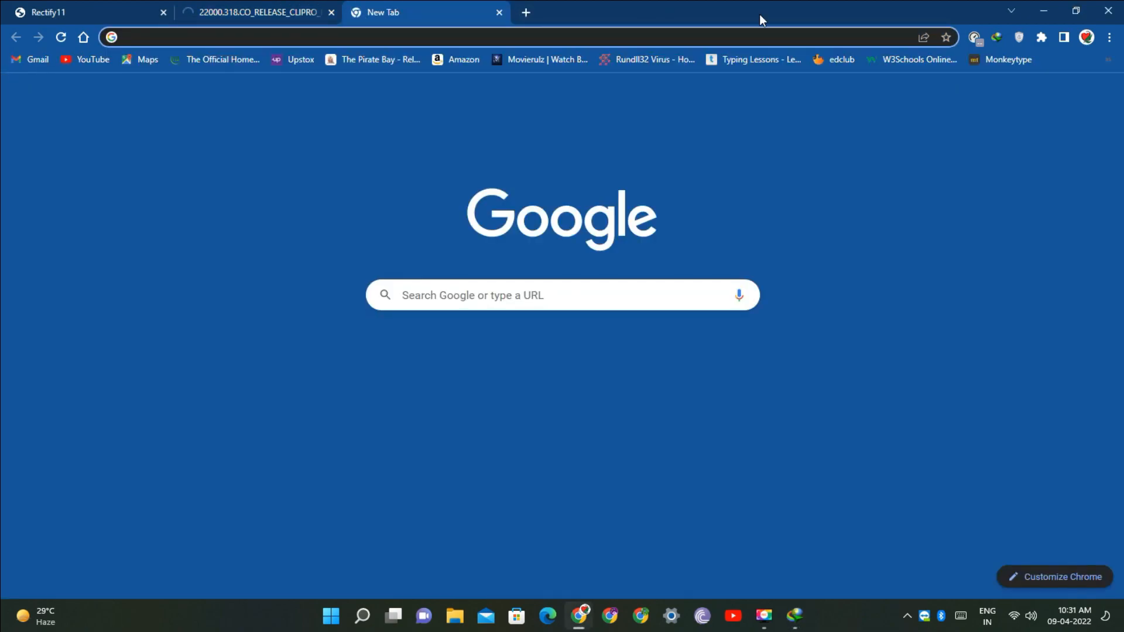
left_click(1034, 9)
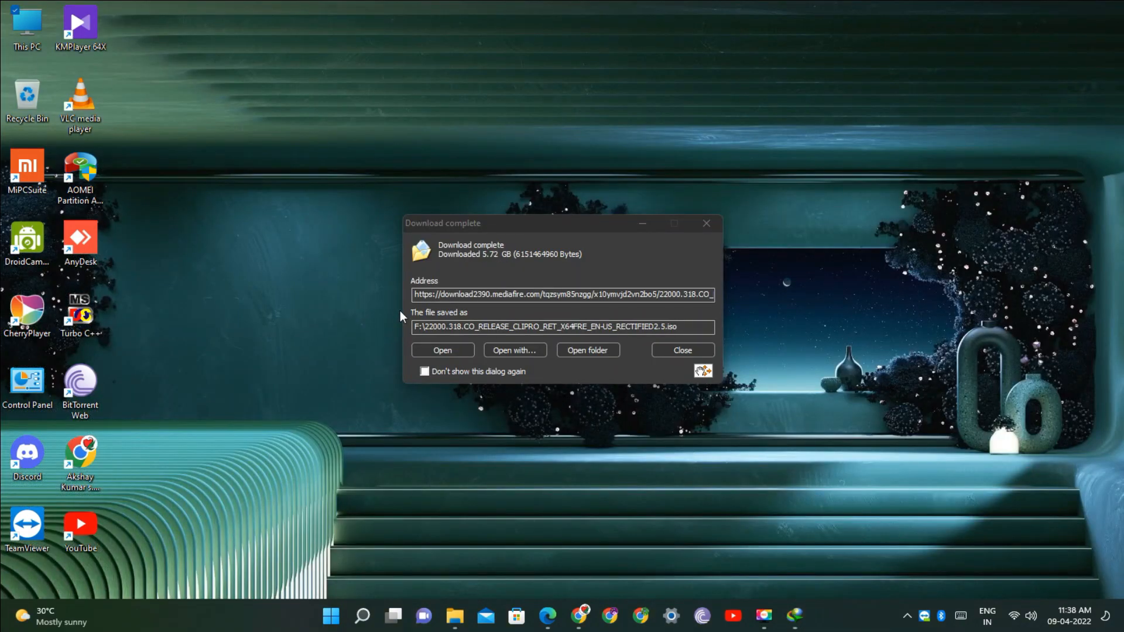
left_click(688, 353)
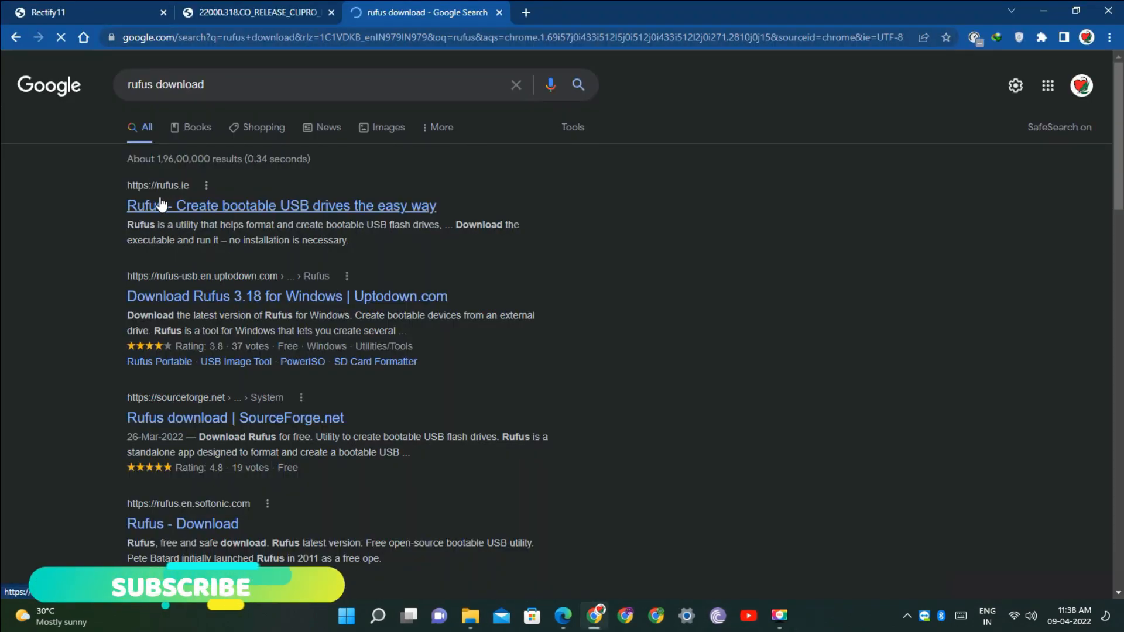
Open the Rufus website from the search results and download Rufus 3.18, dismissing the ad
left_click(162, 204)
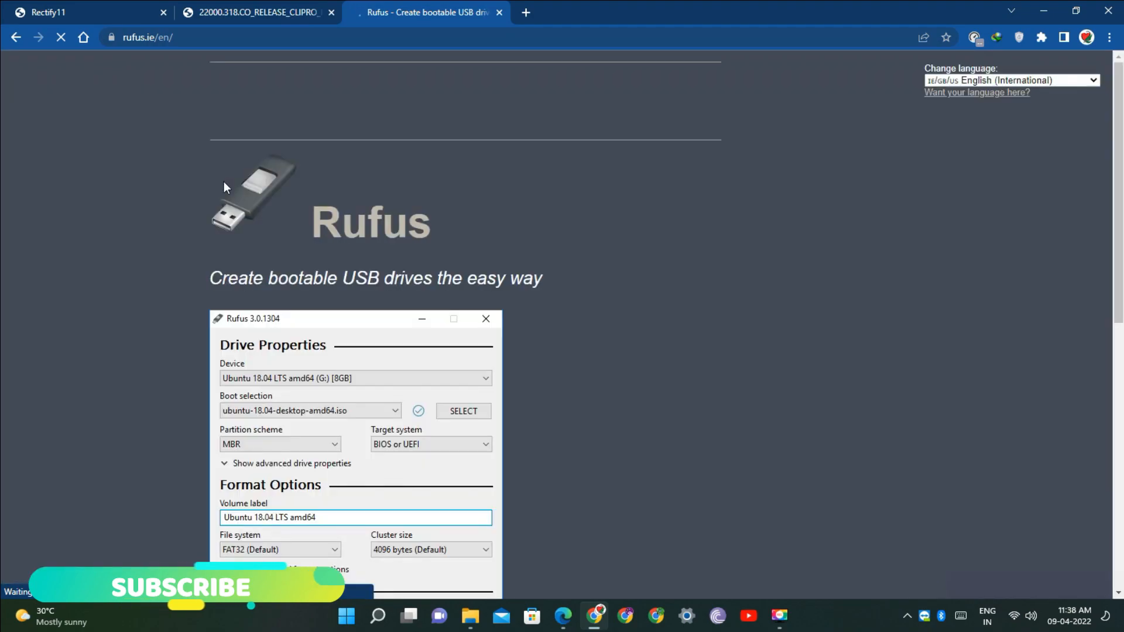
scroll(252, 293, "down", 10)
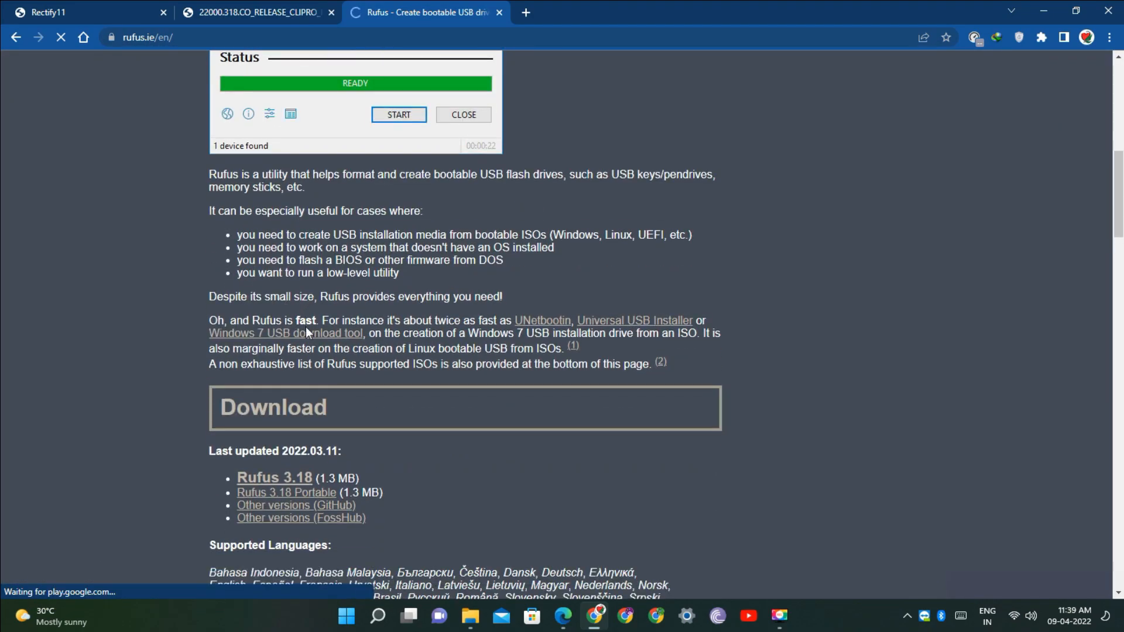
scroll(305, 326, "down", 1)
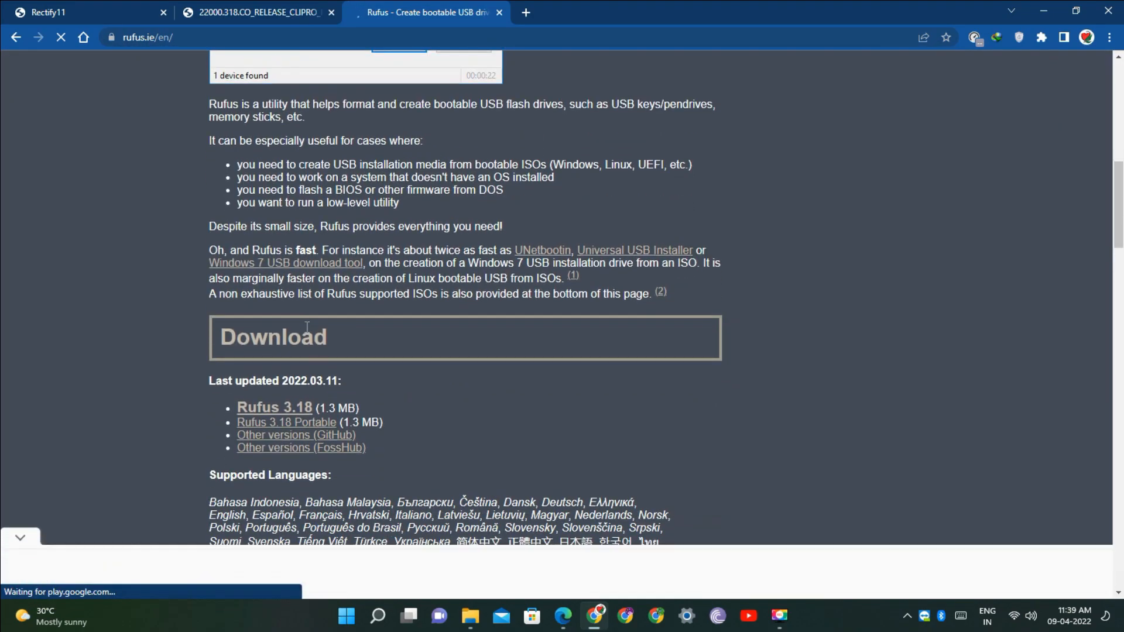
left_click(296, 413)
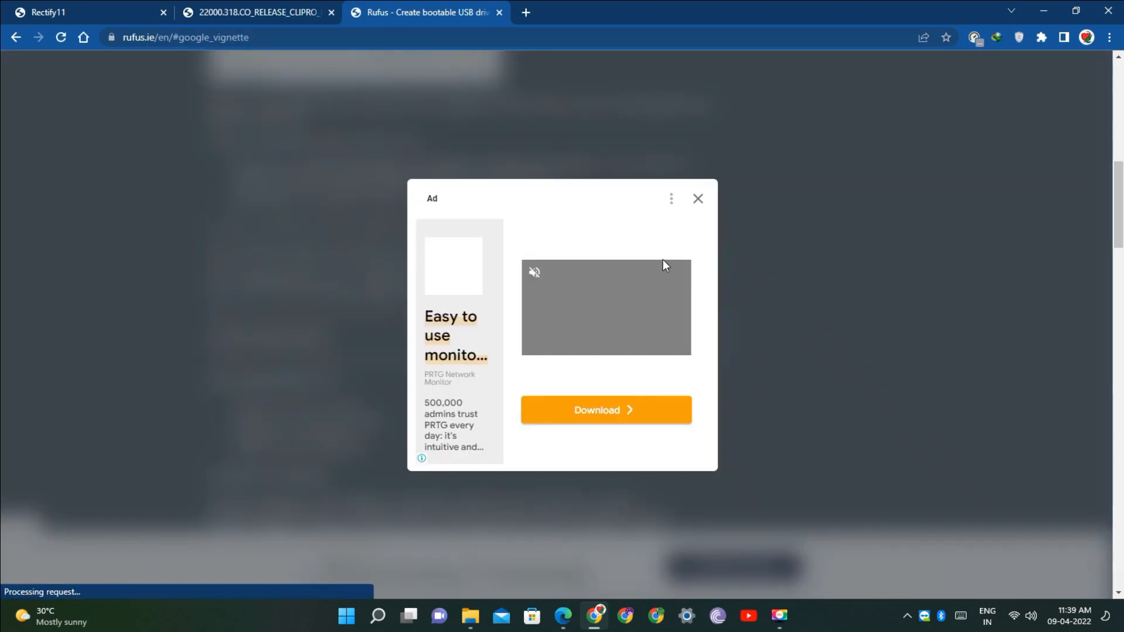
left_click(698, 198)
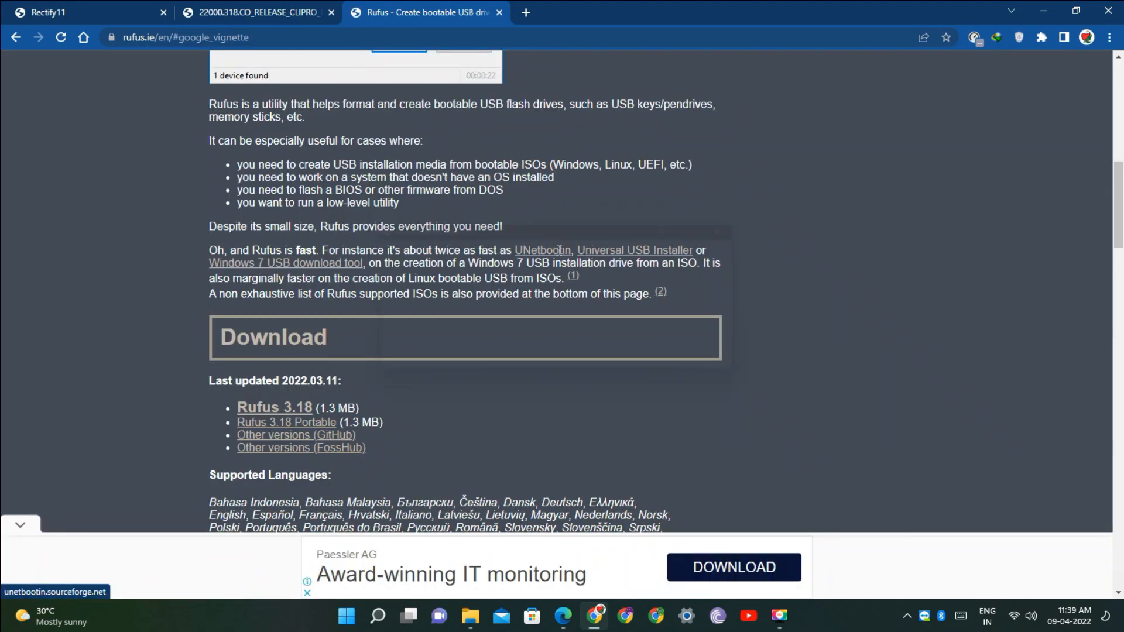
Open the folder containing the downloaded rufus-3.18.exe and minimize the browser
left_click(542, 369)
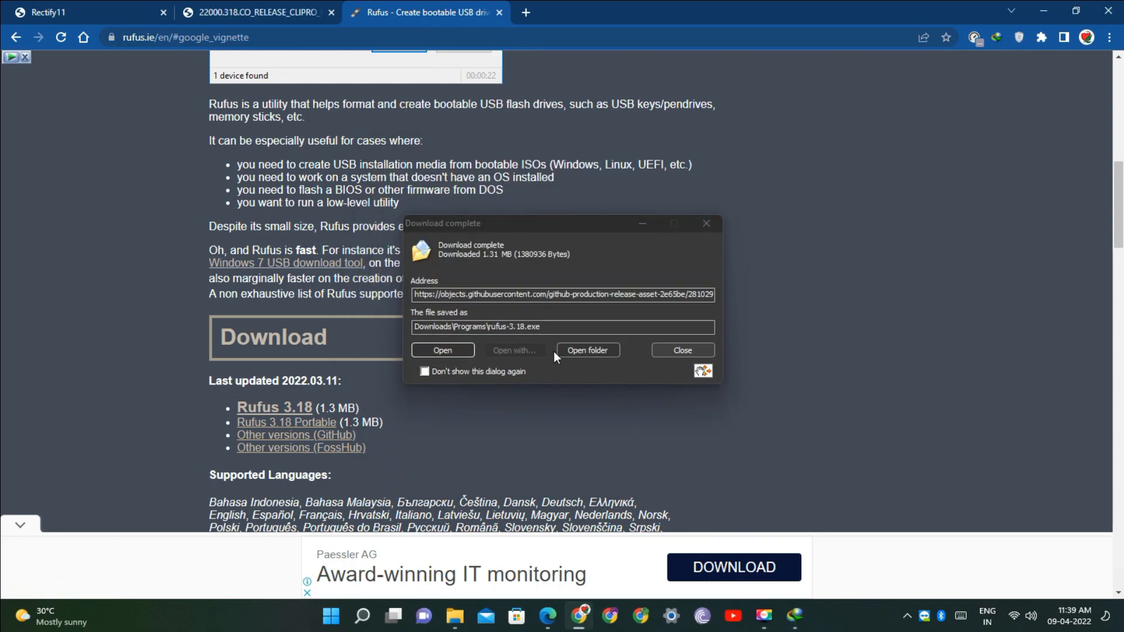
left_click(588, 350)
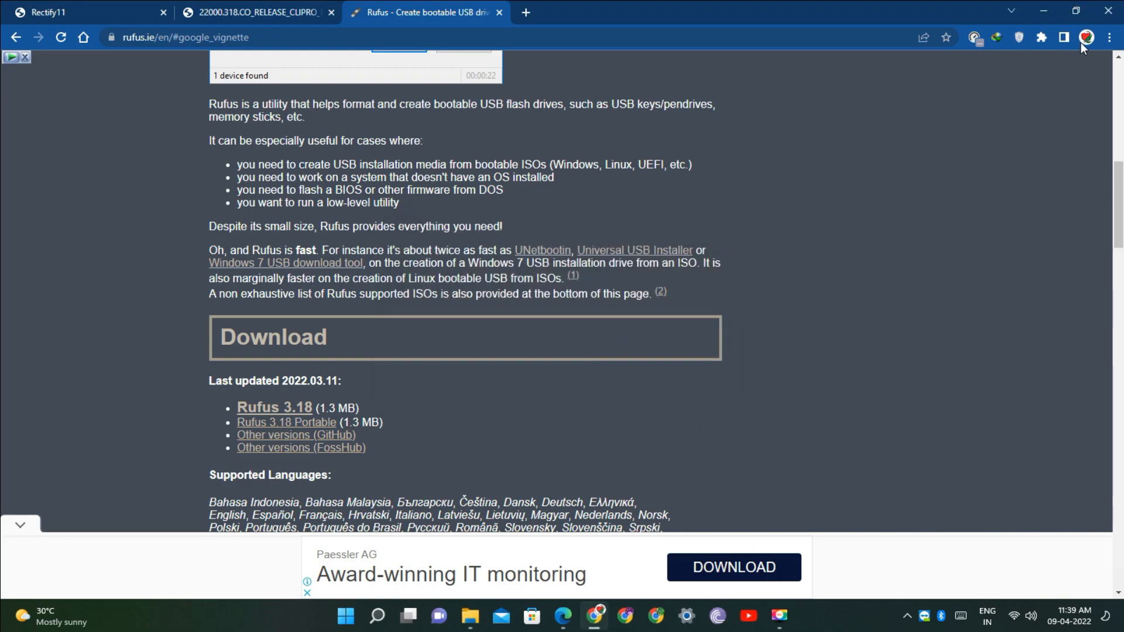
left_click(1043, 12)
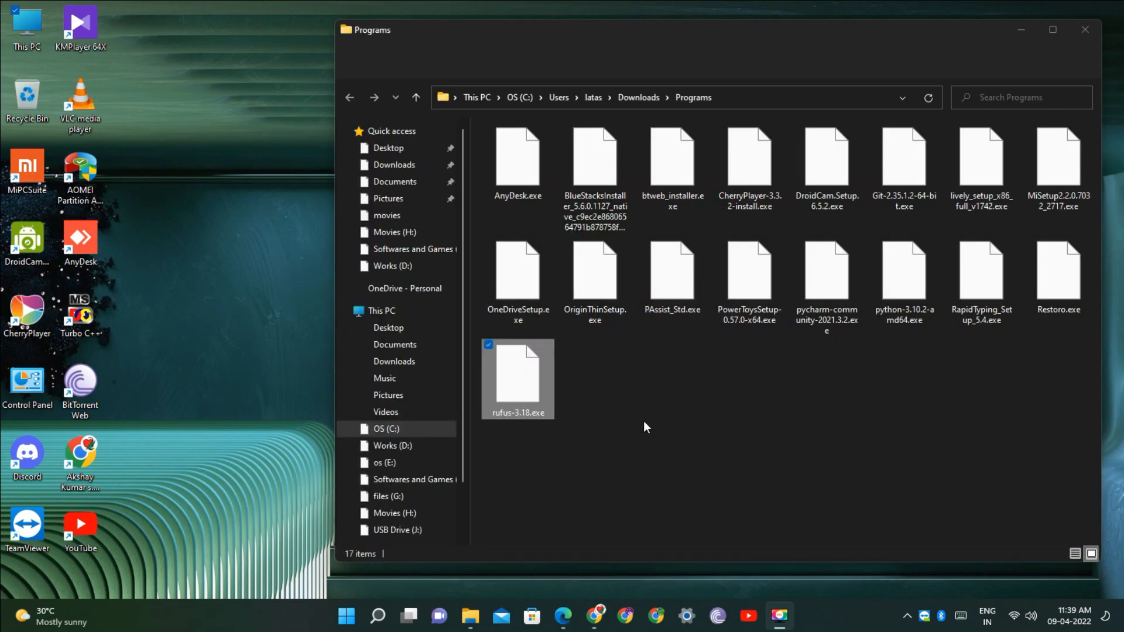
Cut rufus-3.18.exe from the Programs folder and go to the Softwares and Games (F:) drive
left_click(525, 380)
right_click(525, 379)
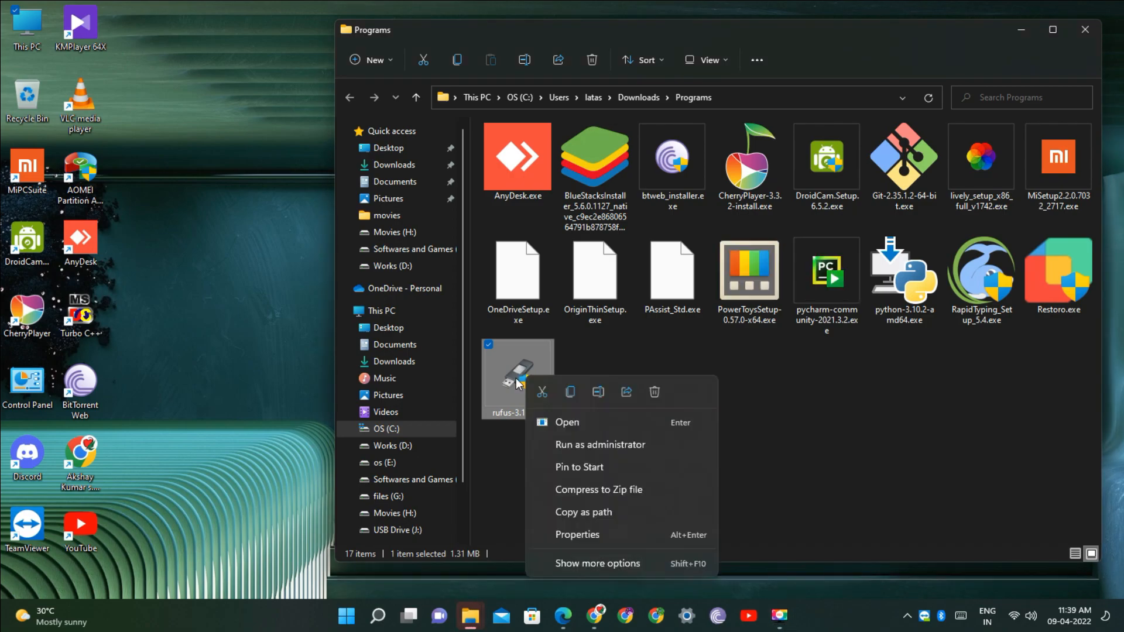
left_click(551, 391)
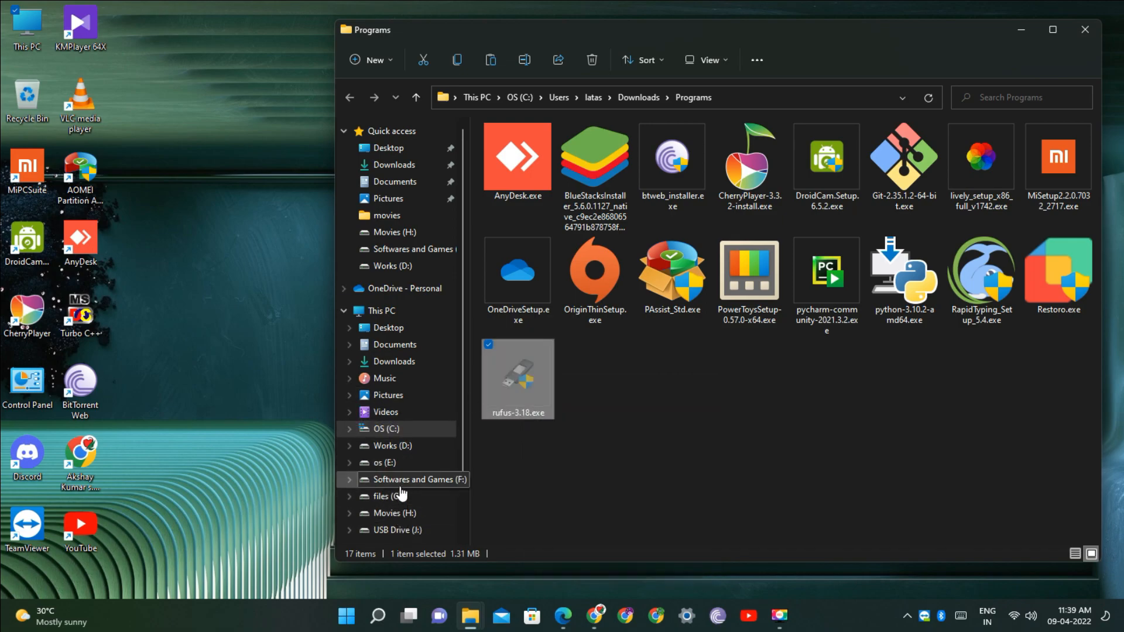
left_click(421, 481)
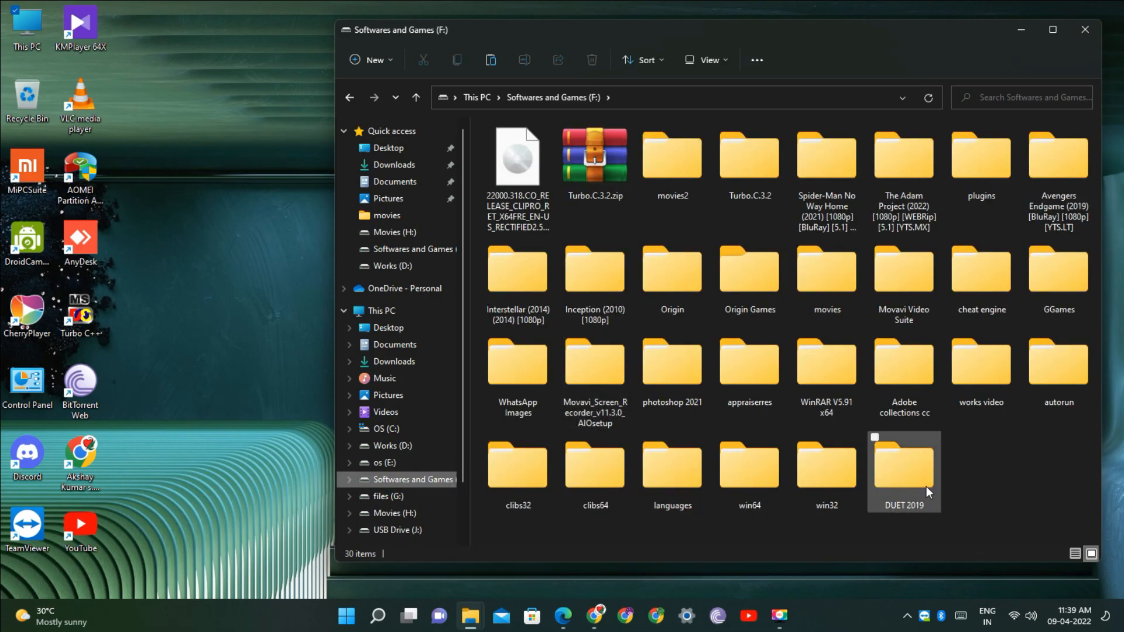
Paste rufus-3.18.exe into the Softwares and Games (F:) drive and maximize the window
right_click(977, 389)
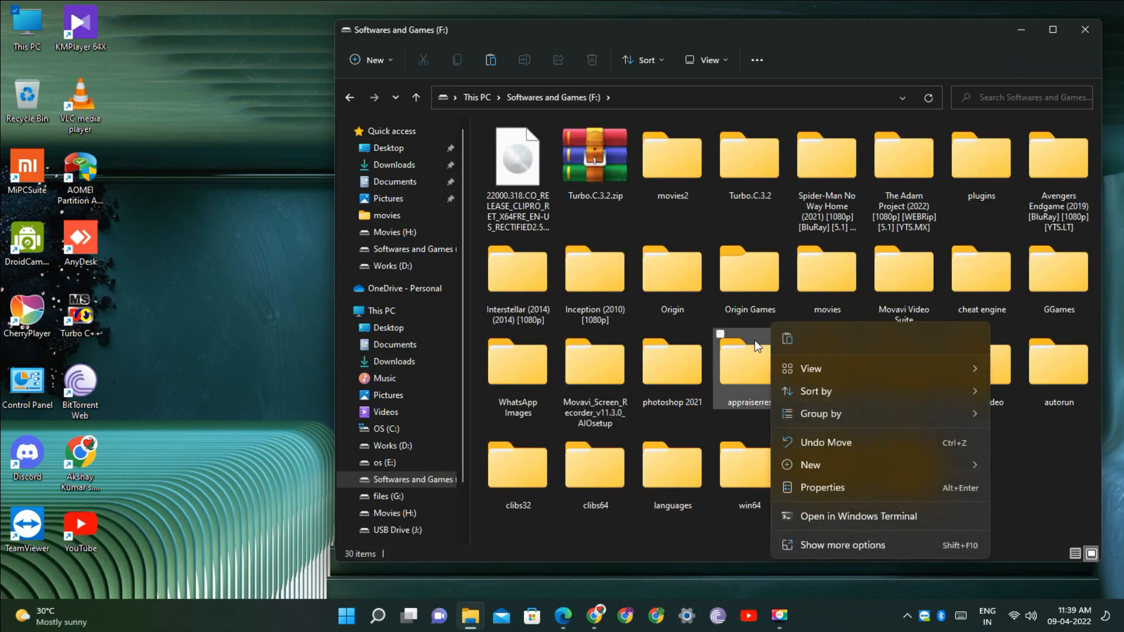
left_click(785, 339)
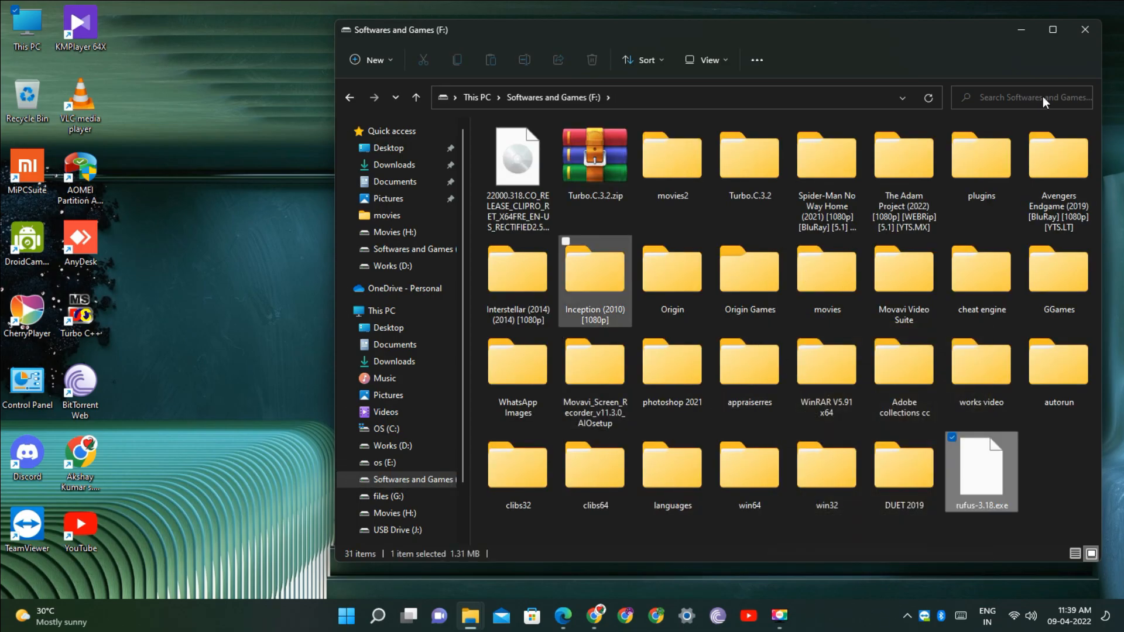
left_click(1053, 29)
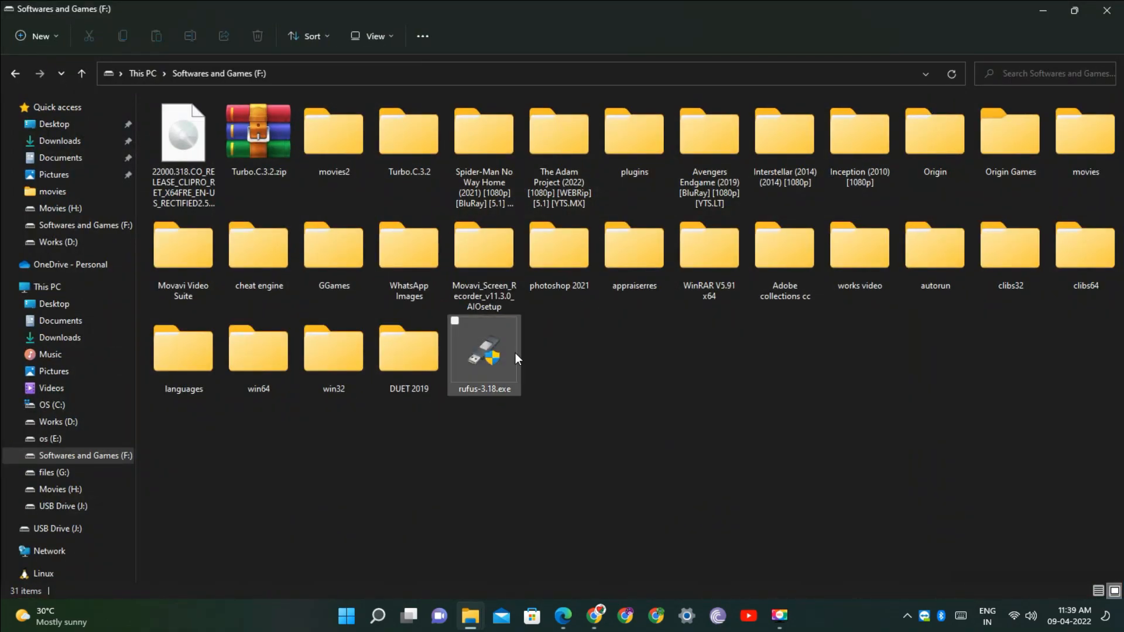
Launch rufus-3.18.exe and allow Rufus to check for application updates online
double_click(501, 343)
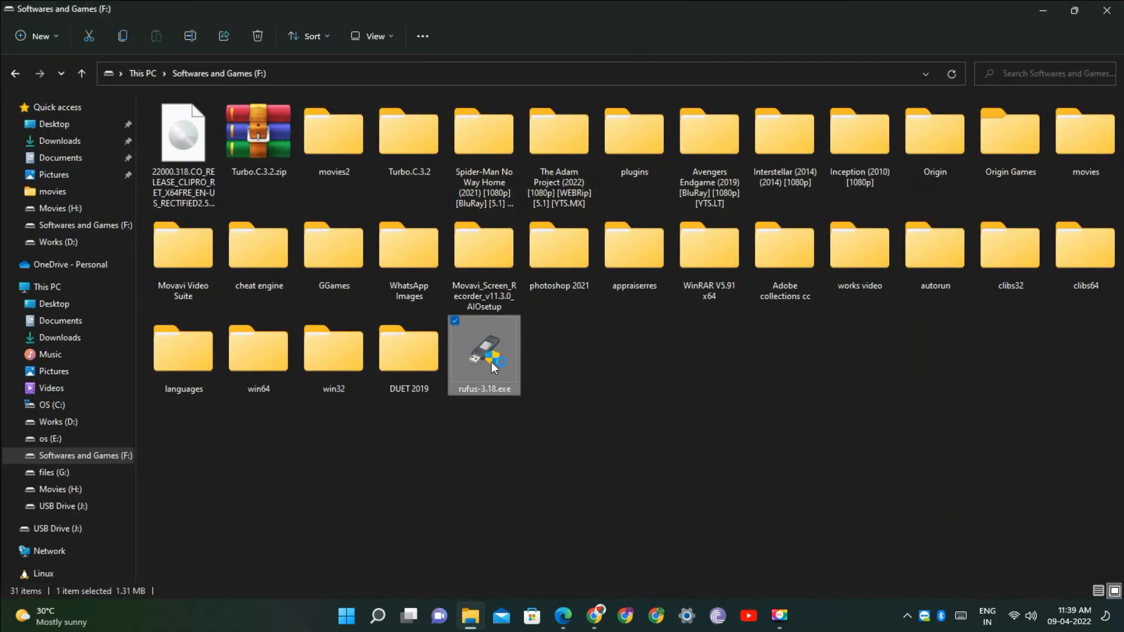
left_click(490, 451)
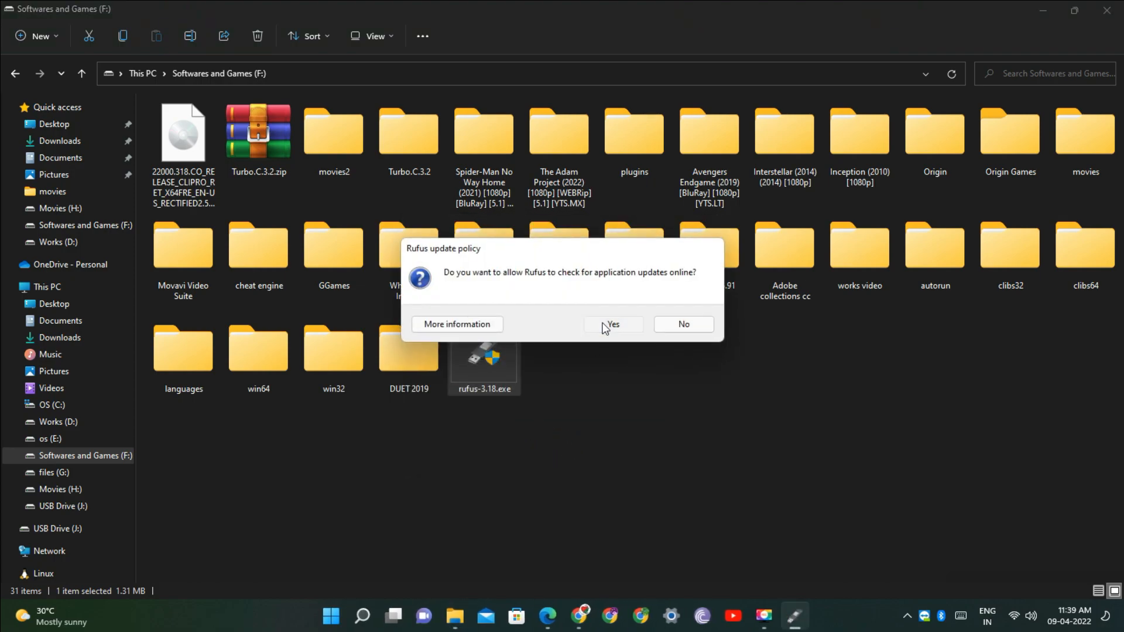
left_click(610, 325)
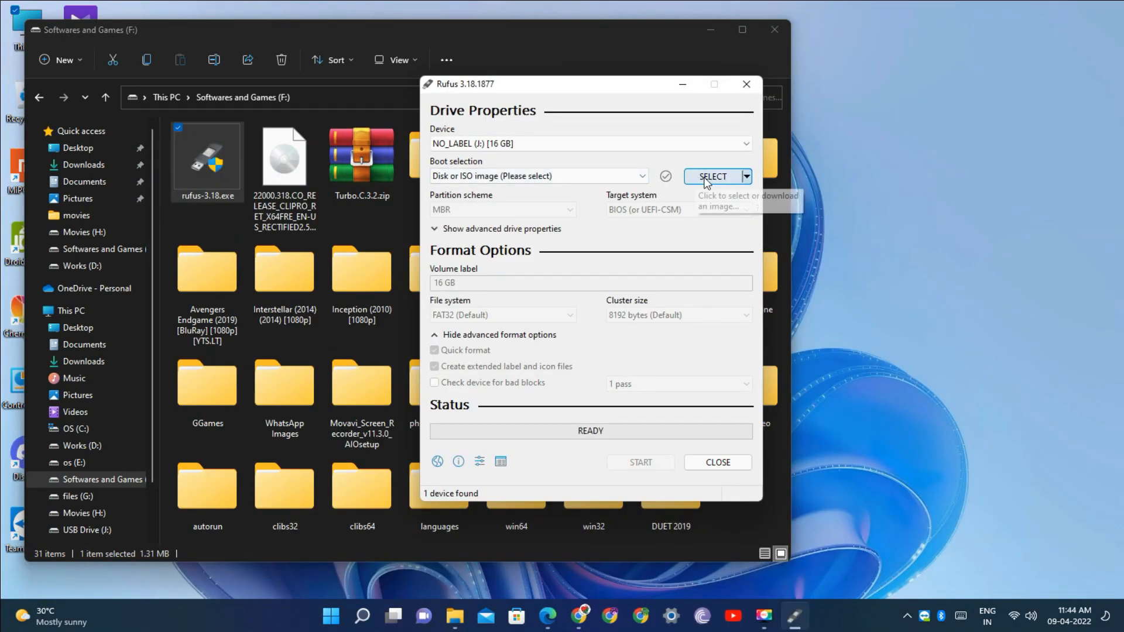
Select the 22000.318.CO_RELEASE_CLIPRO_RET_X64FRE_EN-US_RECTIFIED2.5 ISO from the Softwares and Games (F:) drive as the boot image
left_click(705, 178)
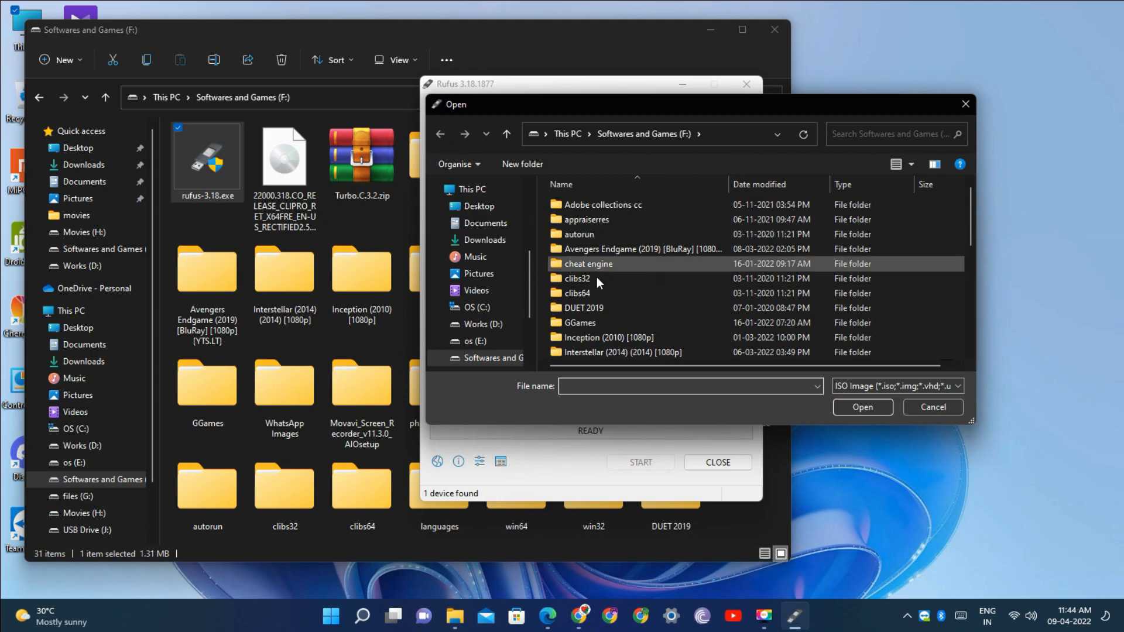
scroll(598, 293, "down", 7)
left_click(599, 337)
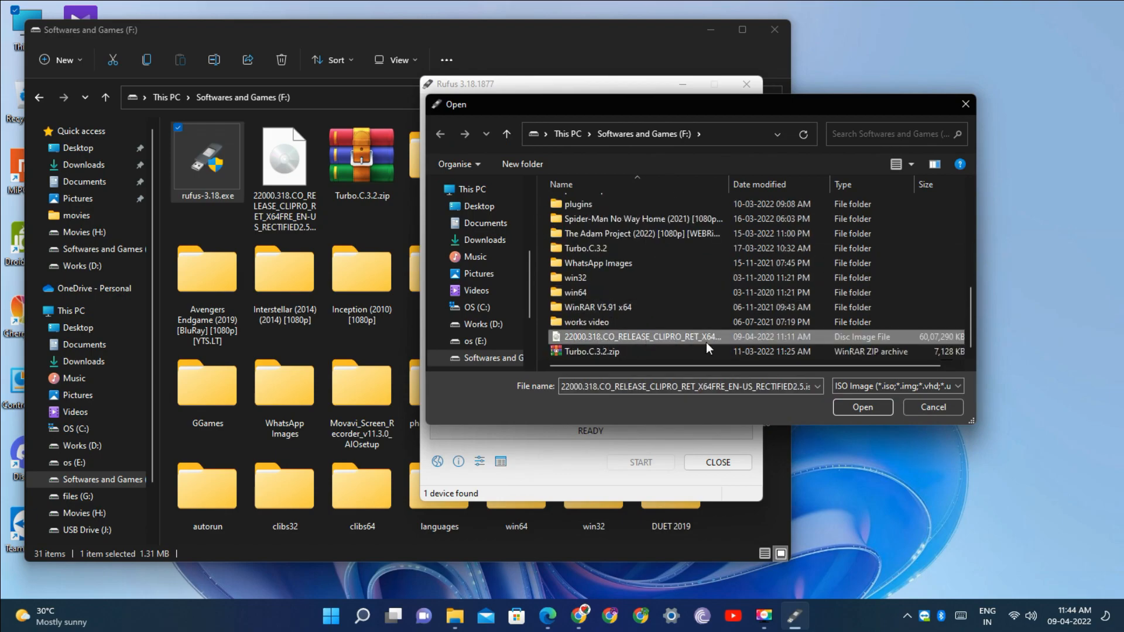
left_click(863, 407)
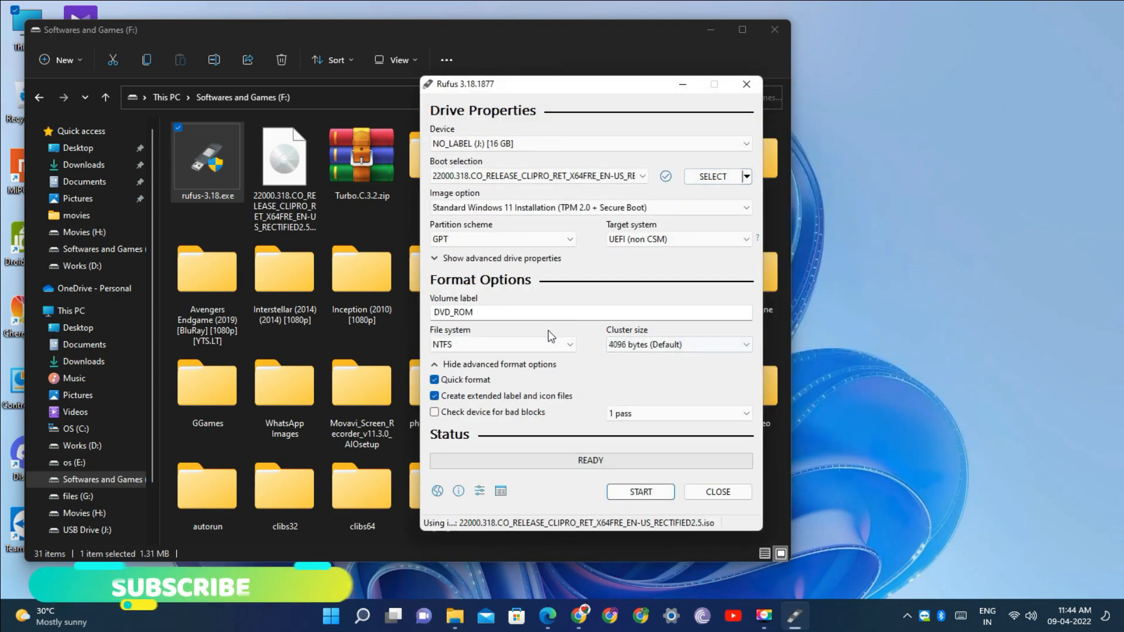
Set the partition scheme to MBR with target system BIOS (or UEFI-CSM)
left_click(633, 240)
left_click(633, 241)
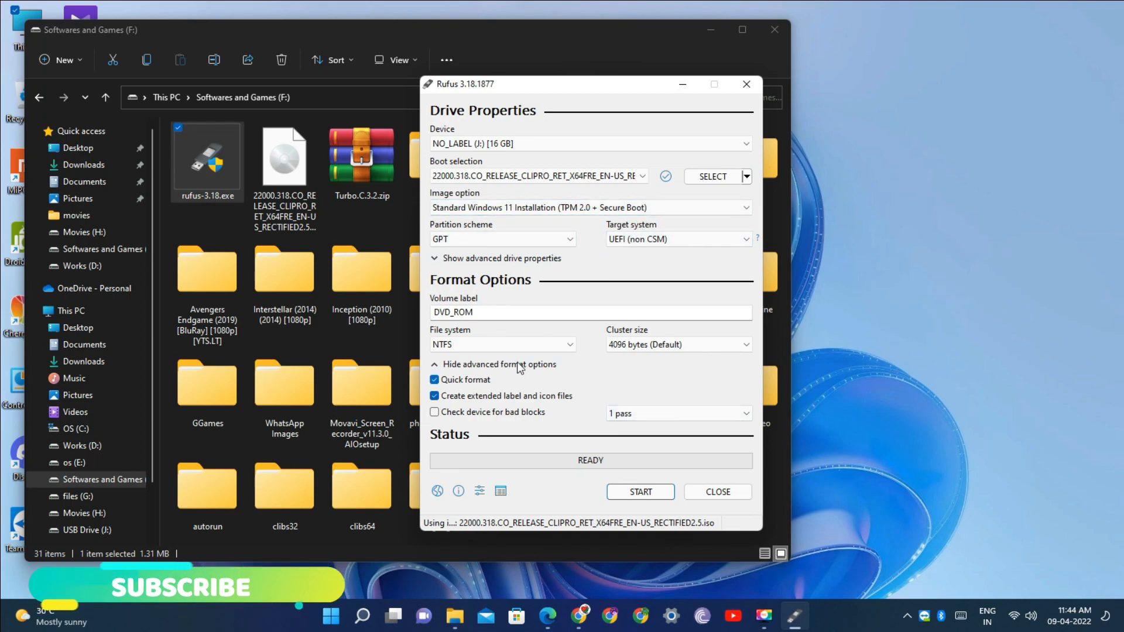
left_click(528, 344)
left_click(527, 344)
left_click(511, 239)
left_click(514, 252)
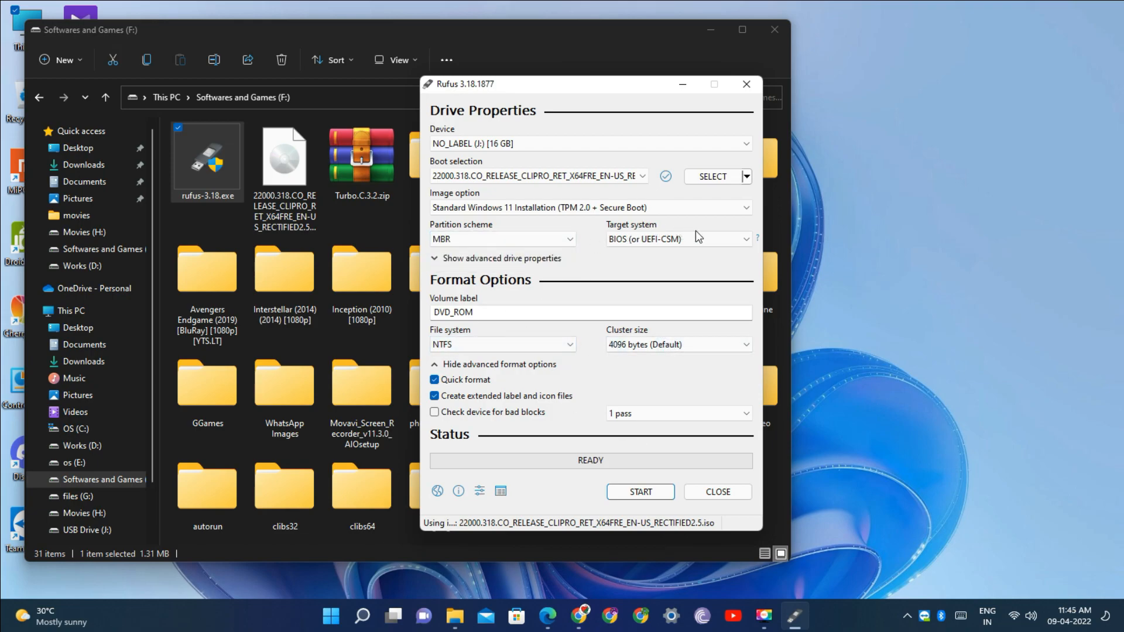
Start writing the ISO to the 16 GB USB drive, accept erasing its data, and minimize the windows
left_click(641, 493)
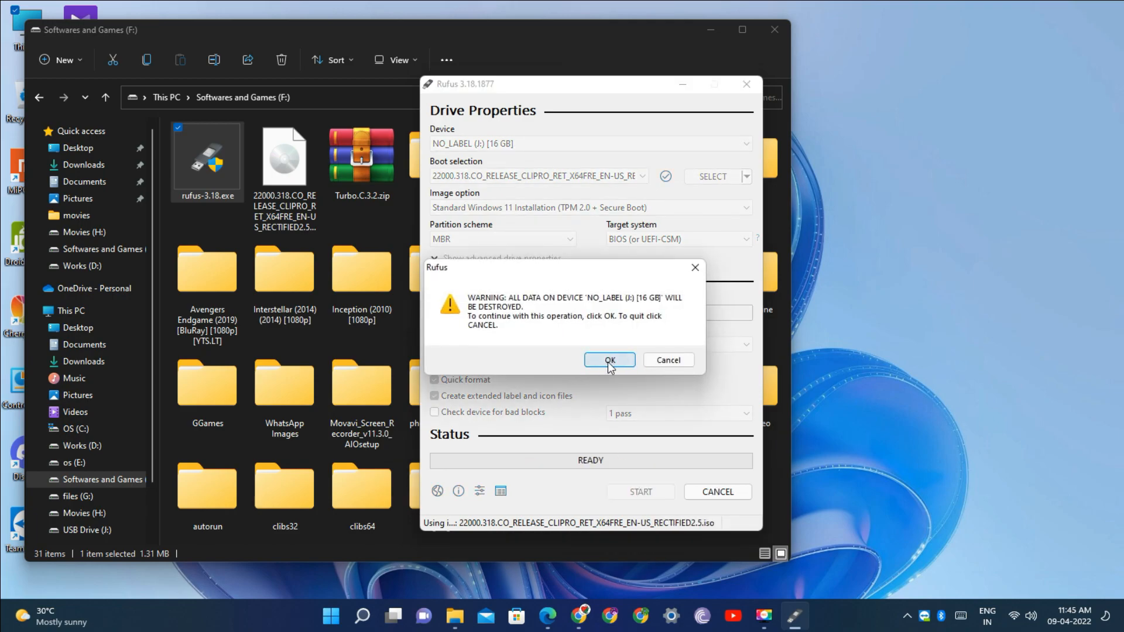
left_click(609, 360)
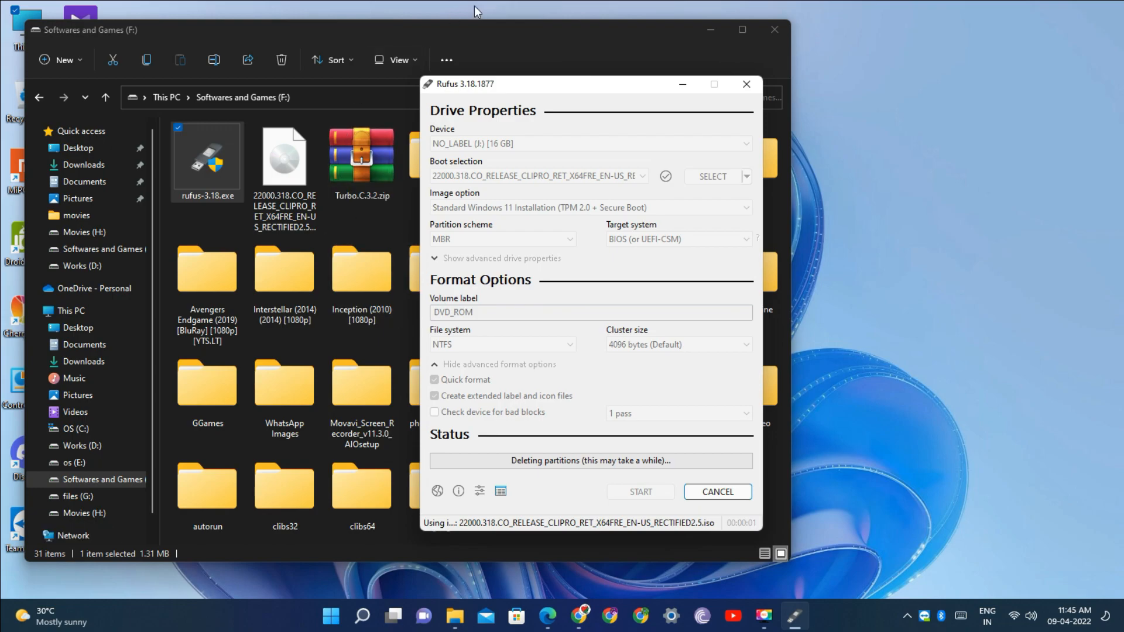
left_click(481, 33)
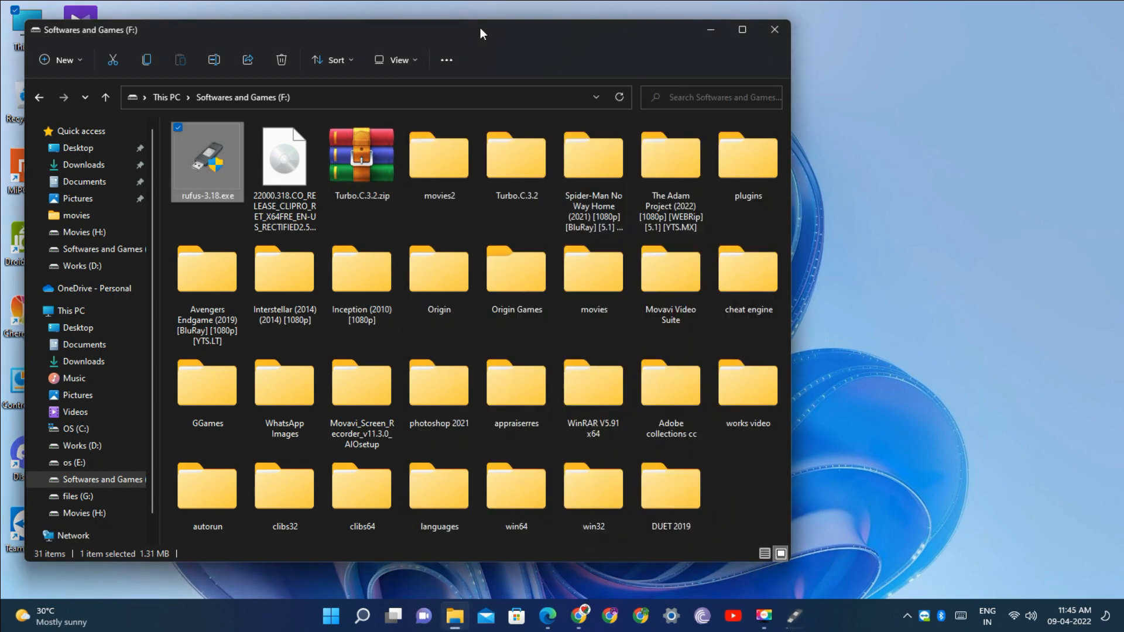
left_click(709, 31)
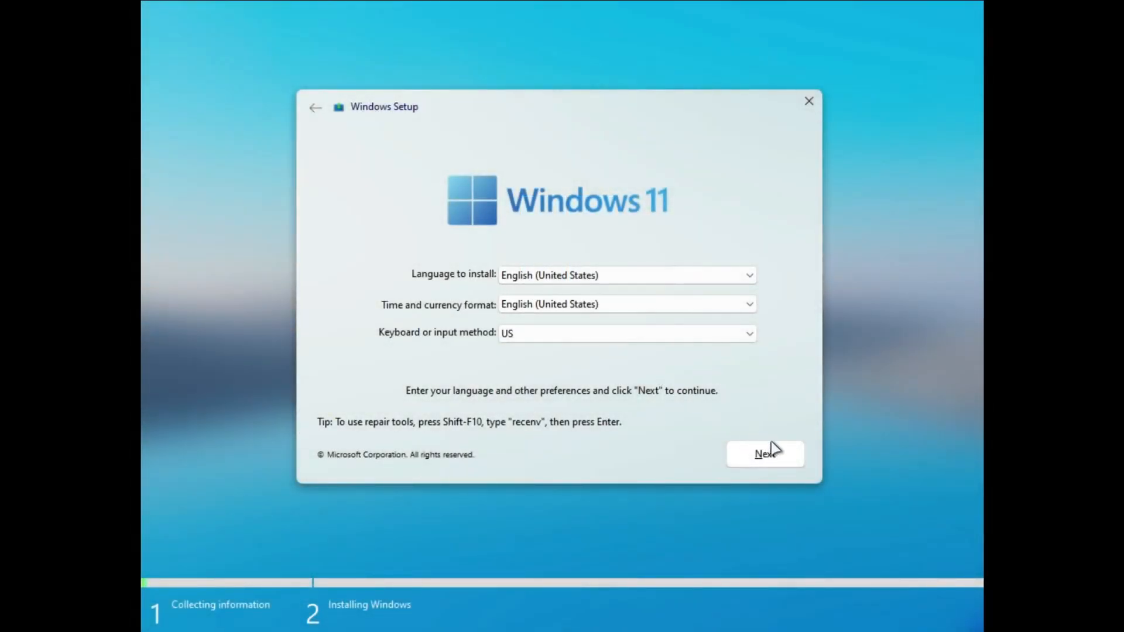
Keep the default language settings and continue Windows Setup without a product key
left_click(794, 460)
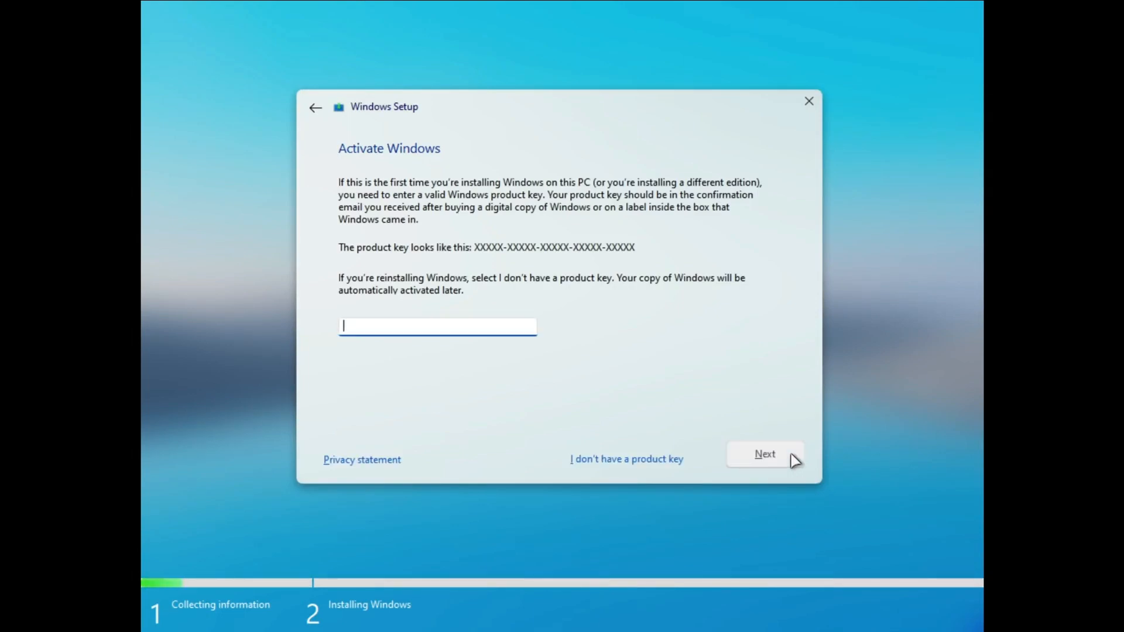
left_click(676, 458)
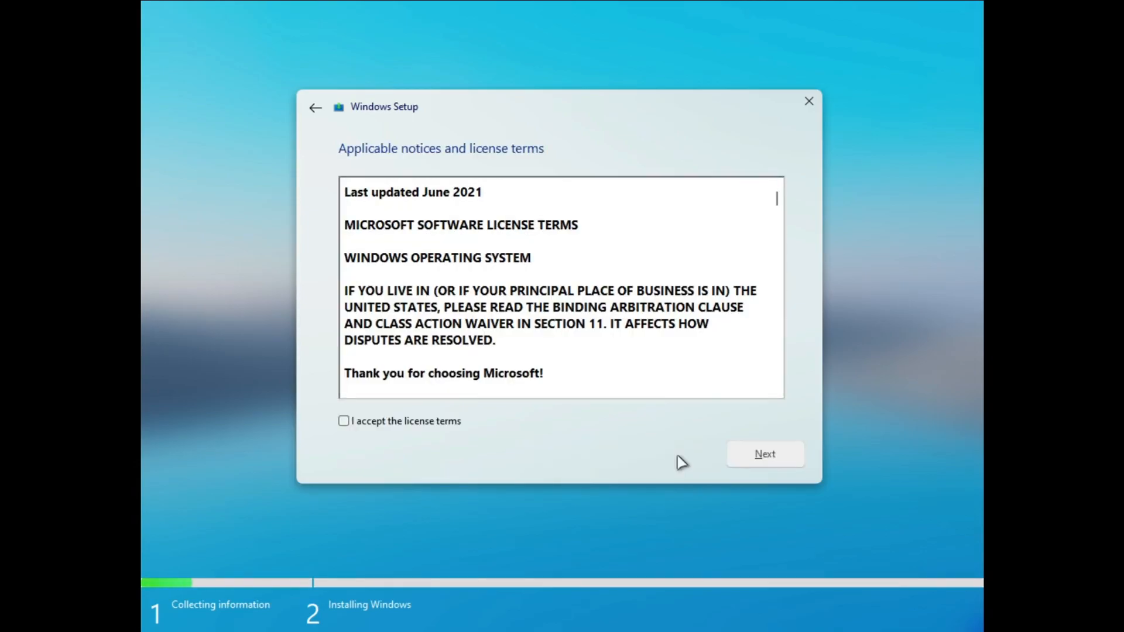
Accept the license terms and start a Custom installation on Drive 0 Unallocated Space
left_click(451, 419)
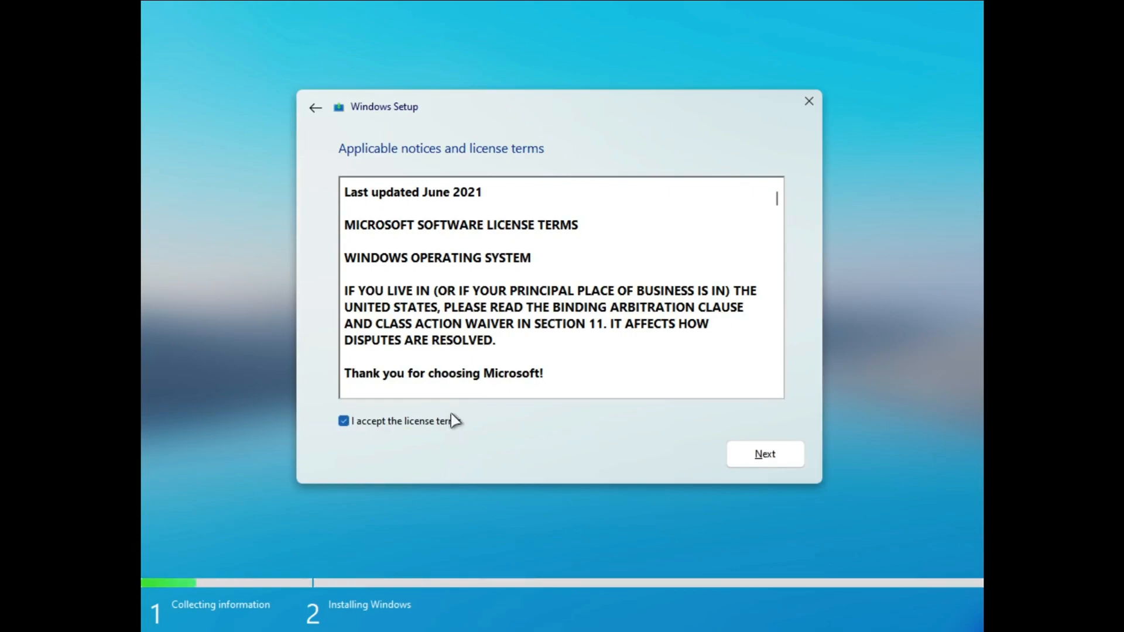
left_click(729, 456)
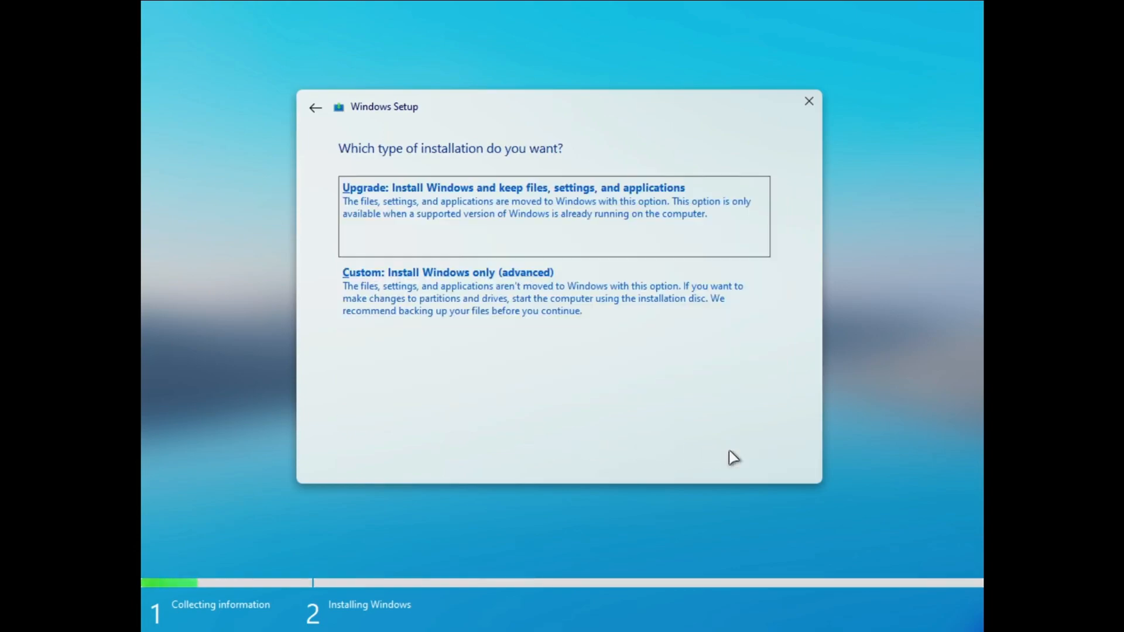
left_click(696, 339)
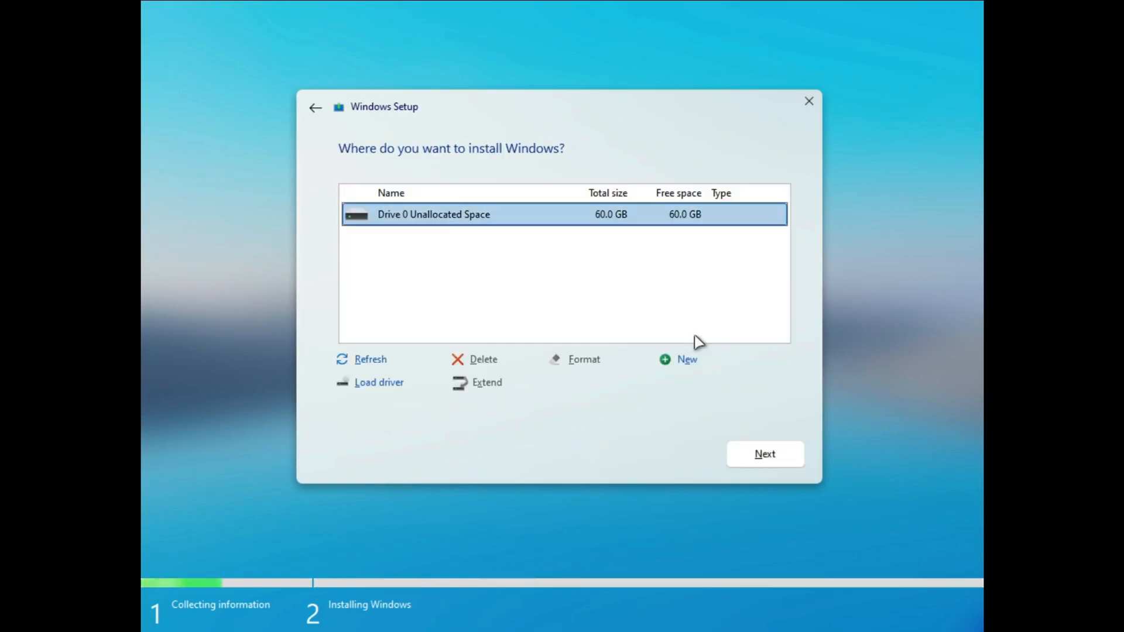
left_click(732, 456)
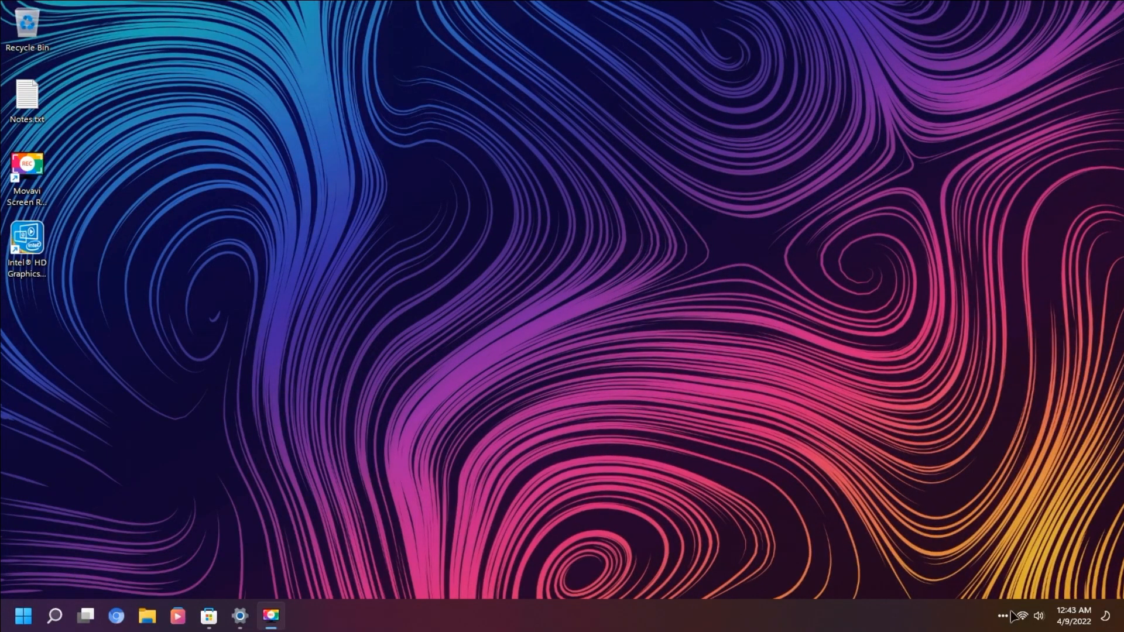
Examine the taskbar tray flyouts and calendar of the installed Rectify11 desktop
left_click(1029, 616)
left_click(1029, 616)
left_click(1003, 617)
left_click(1003, 617)
left_click(1074, 616)
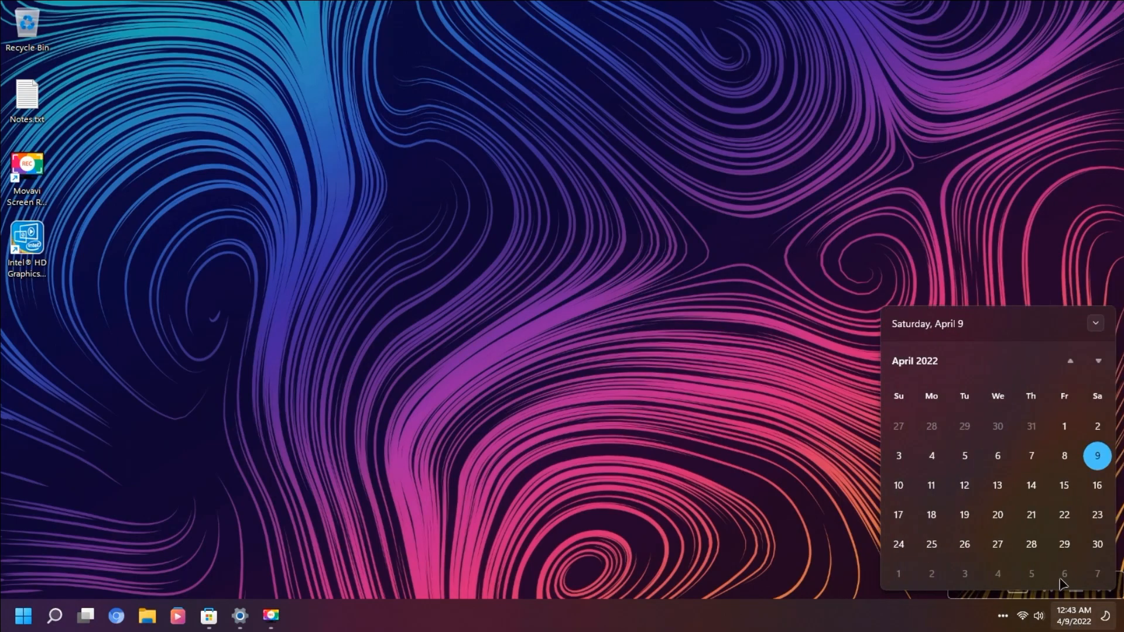
left_click(1096, 324)
left_click(1096, 573)
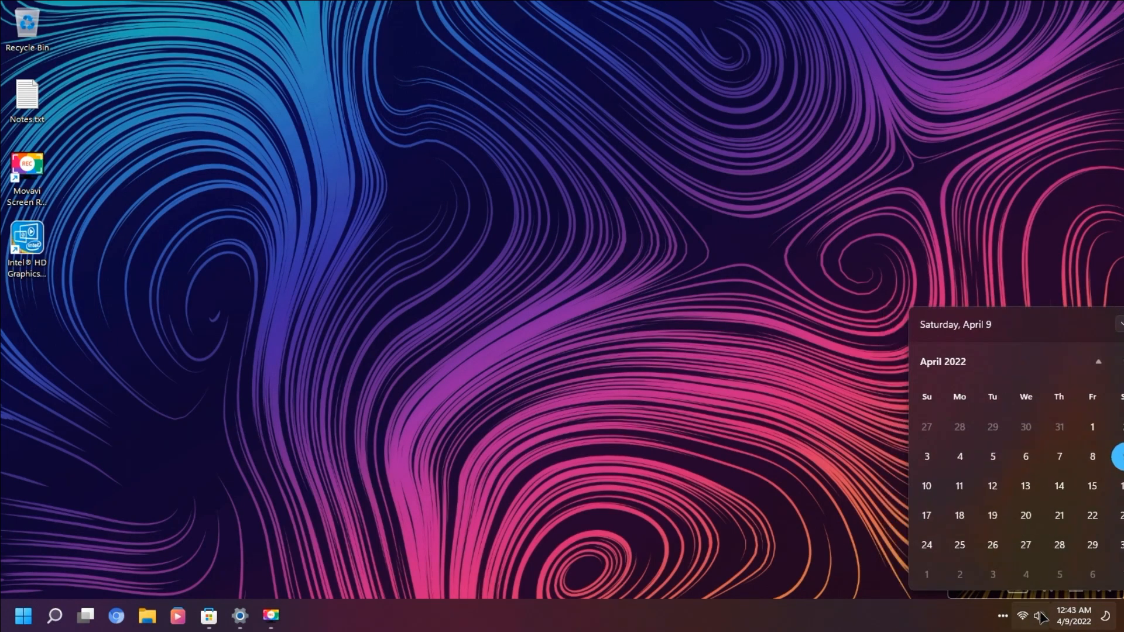
left_click(1030, 616)
left_click(1079, 528)
left_click(879, 326)
Open File Explorer to view This PC and close it
left_click(197, 321)
left_click(150, 609)
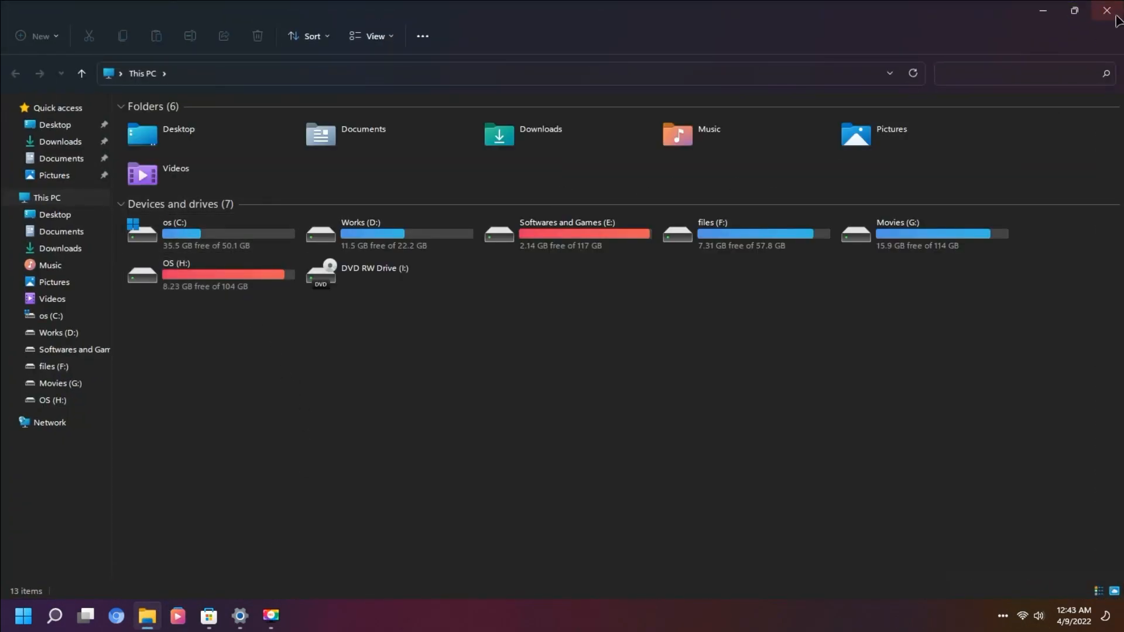
left_click(1111, 13)
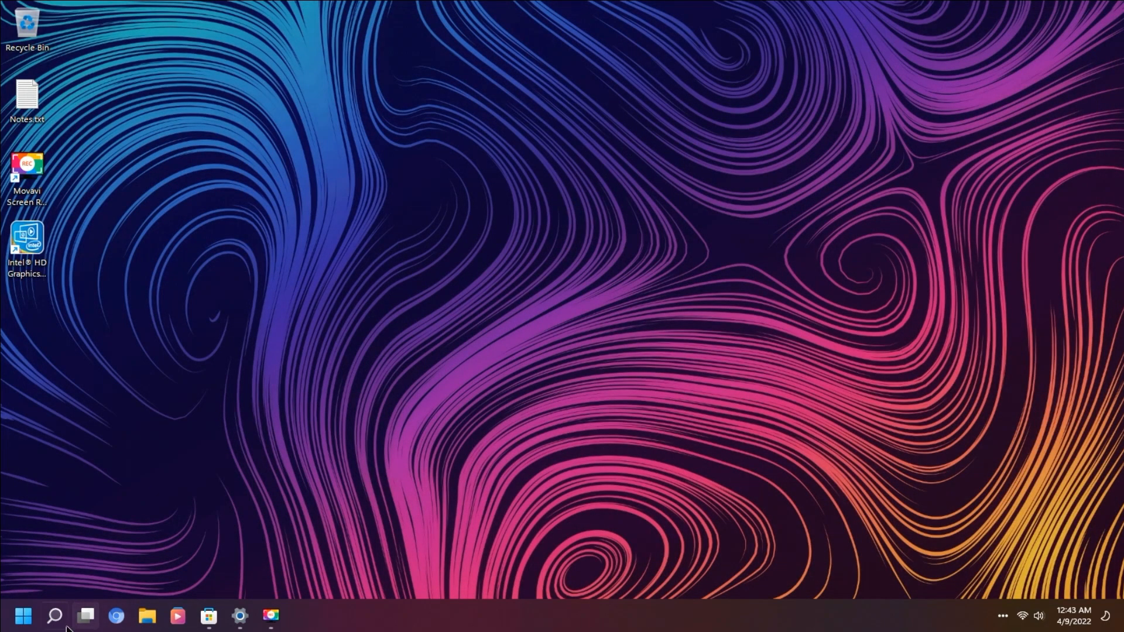
Open Settings and go to the Taskbar page under Personalization
left_click(23, 621)
left_click(61, 202)
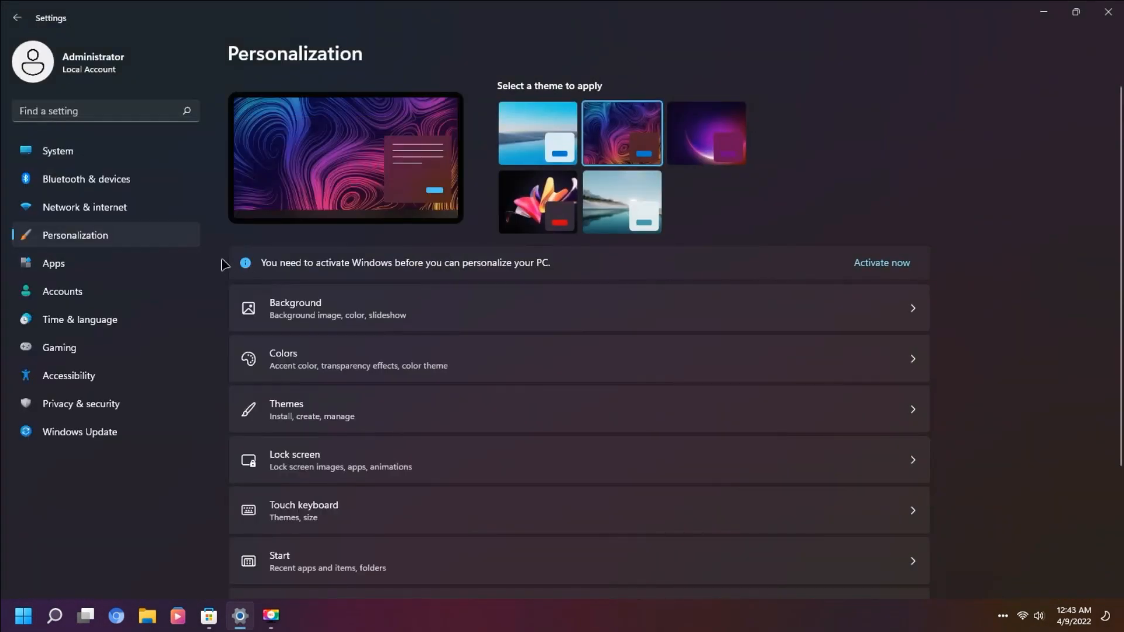
scroll(281, 327, "down", 3)
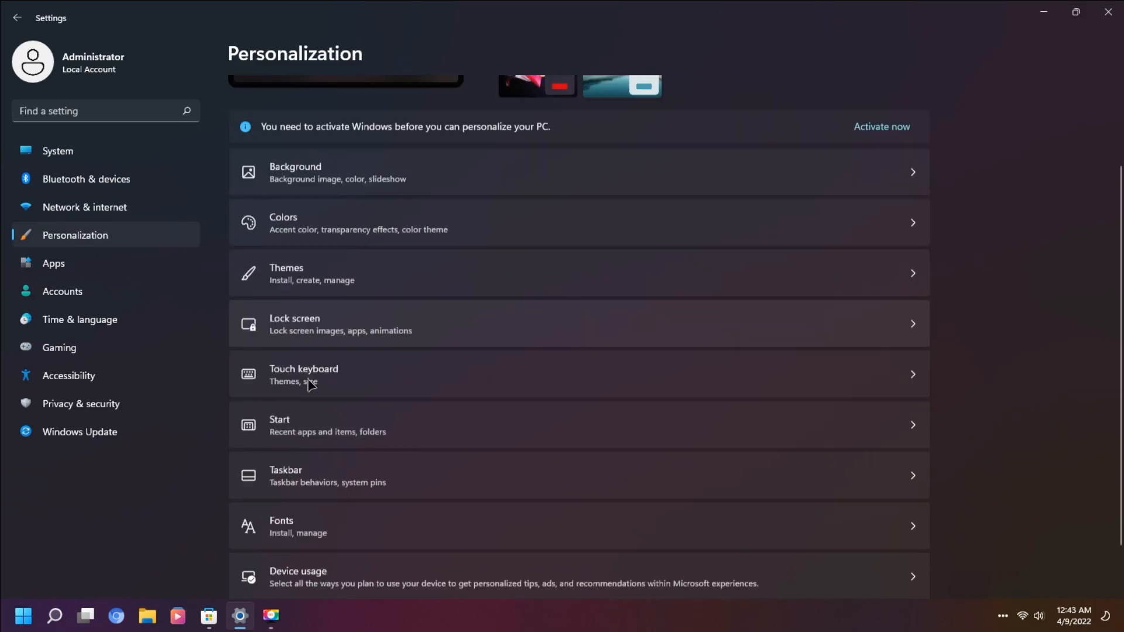
scroll(251, 515, "up", 3)
scroll(300, 496, "down", 3)
left_click(304, 446)
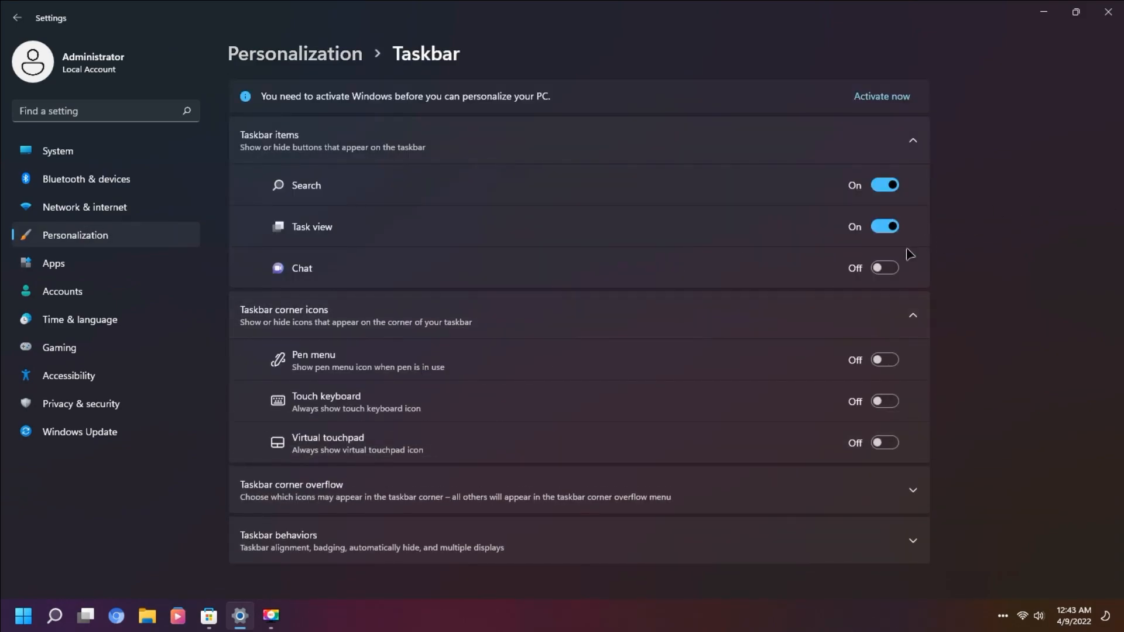
left_click(885, 269)
left_click(885, 269)
left_click(887, 402)
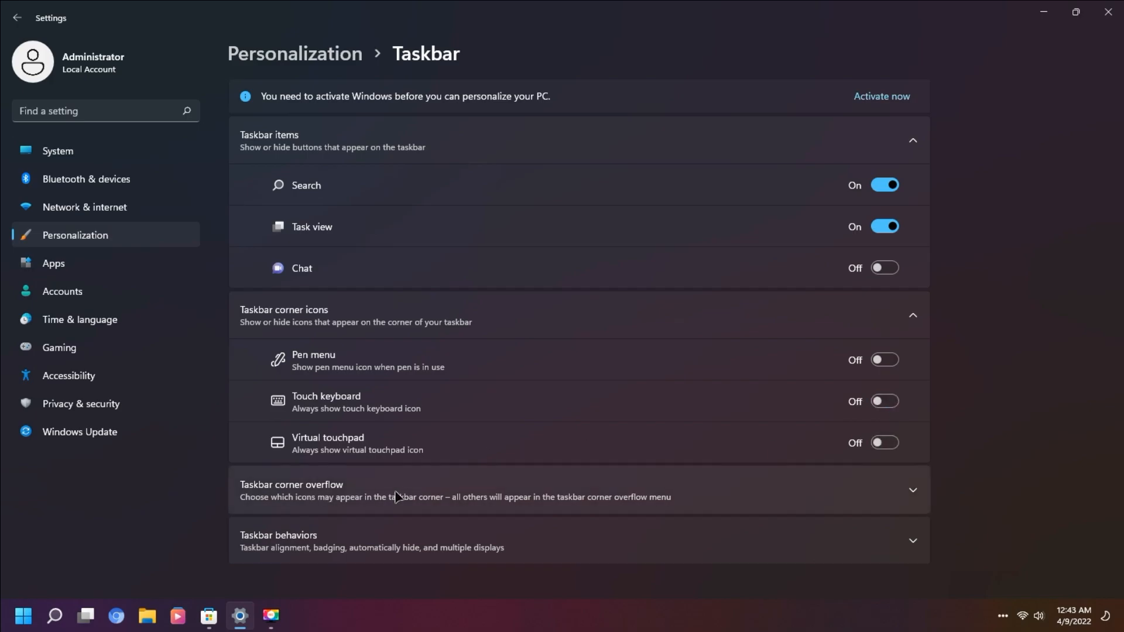
Expand the taskbar behaviors section and set the taskbar alignment to Center
left_click(723, 497)
scroll(568, 495, "down", 3)
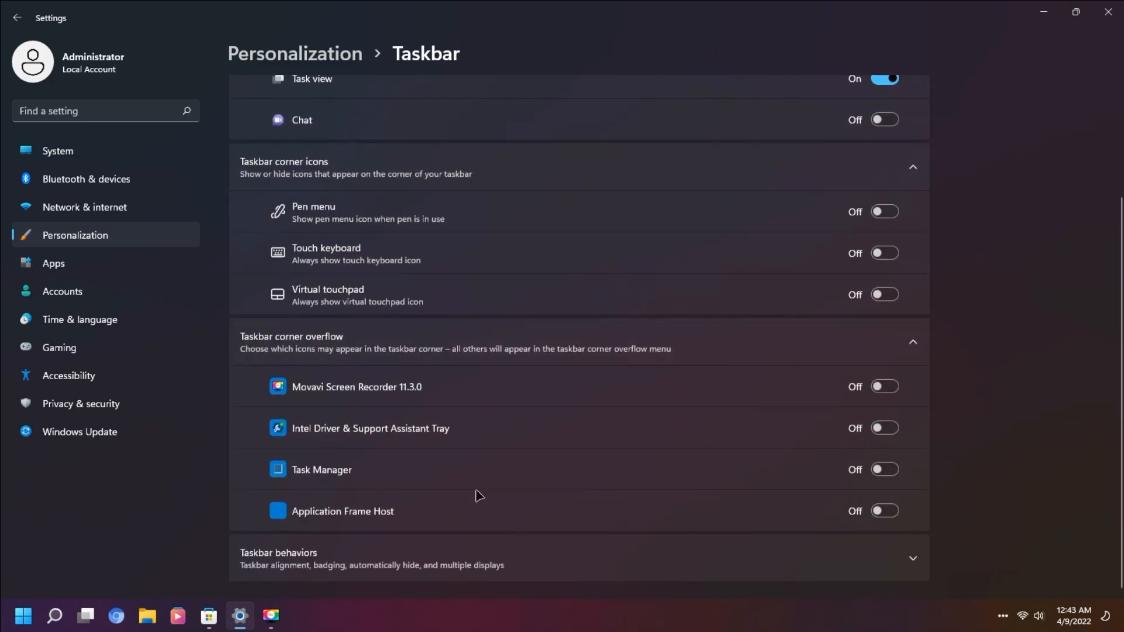
left_click(353, 566)
scroll(757, 421, "down", 3)
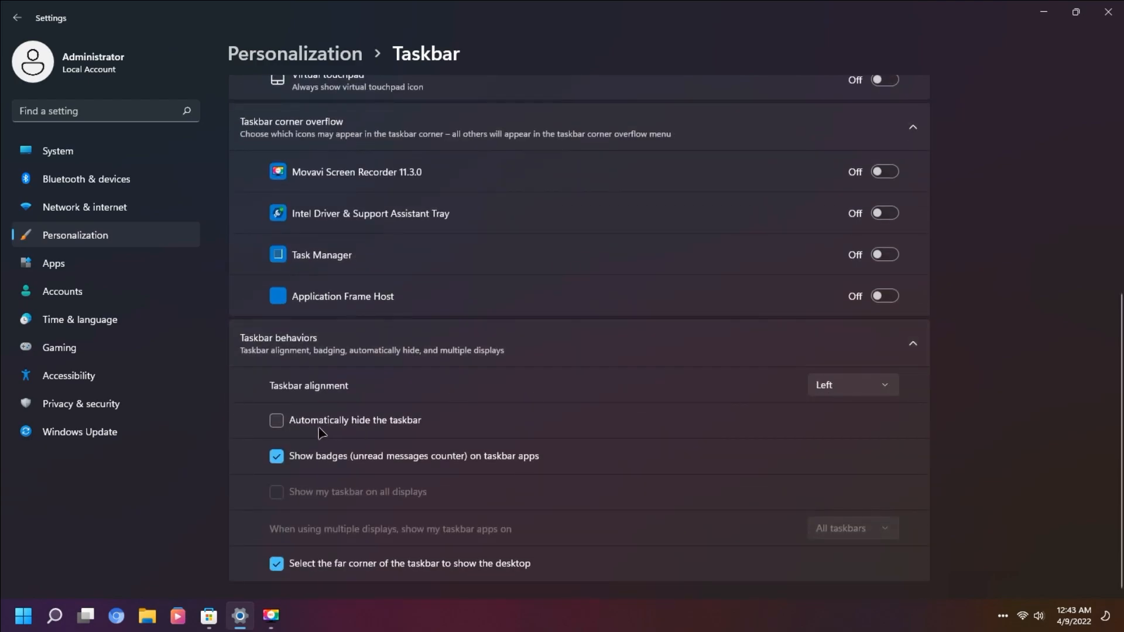
left_click(837, 413)
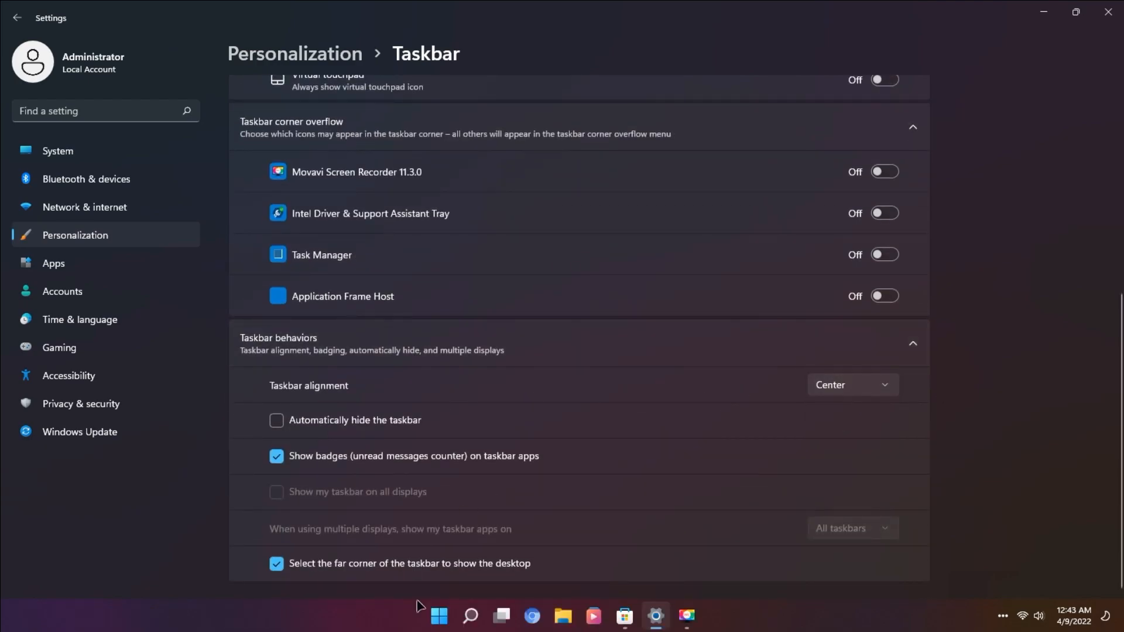
Open and close the centered Start menu, then close Settings
left_click(440, 615)
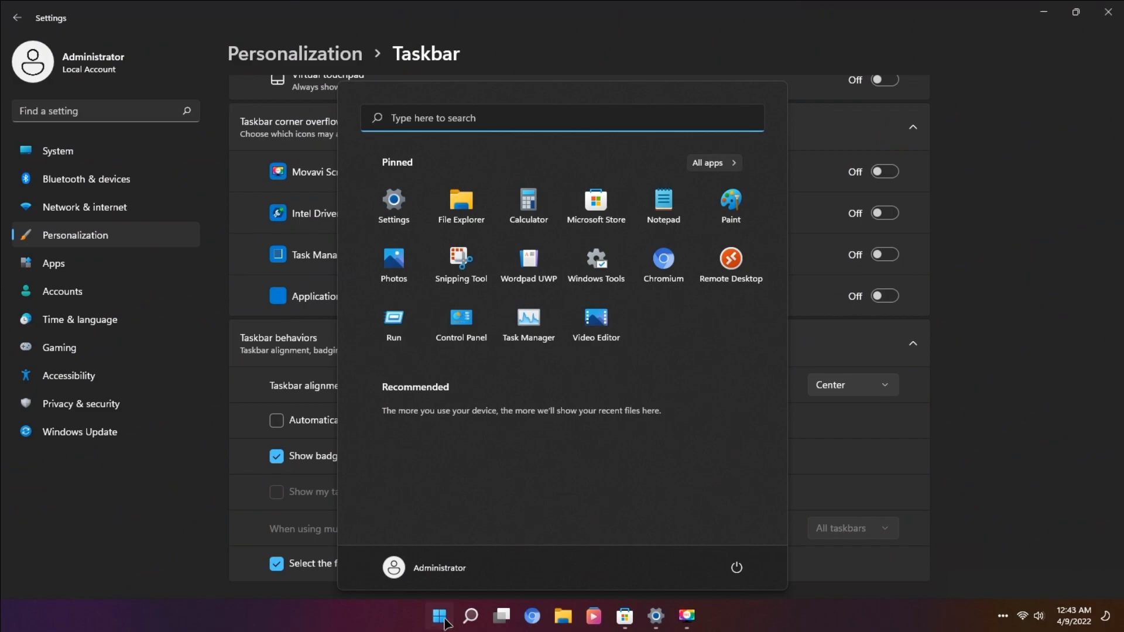
left_click(441, 616)
scroll(479, 509, "up", 1)
scroll(479, 509, "up", 5)
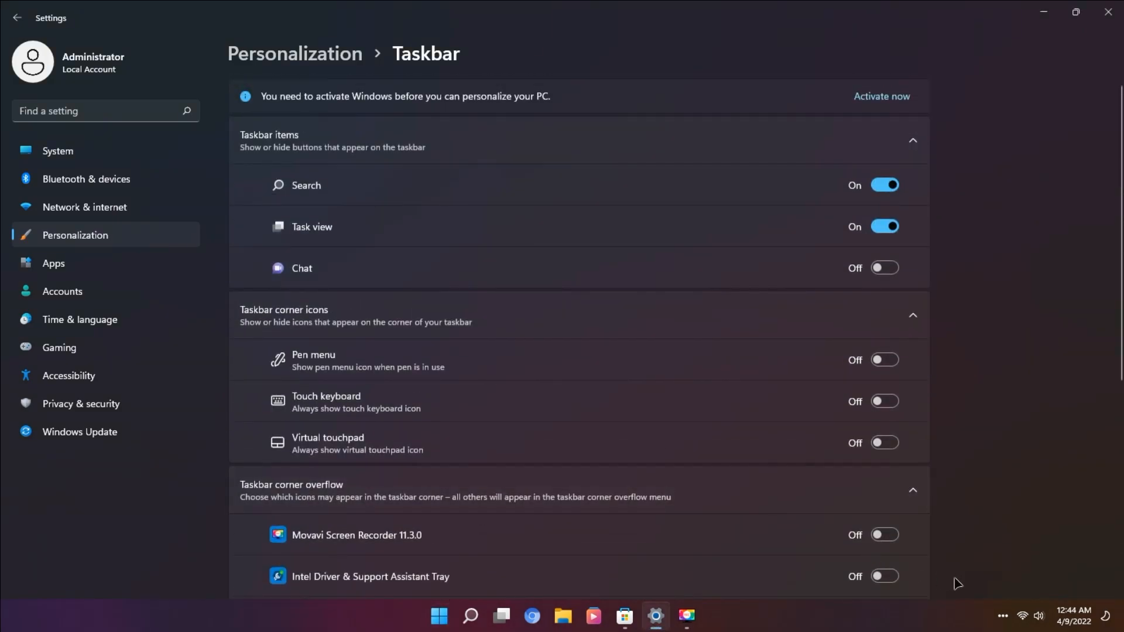
left_click(1108, 12)
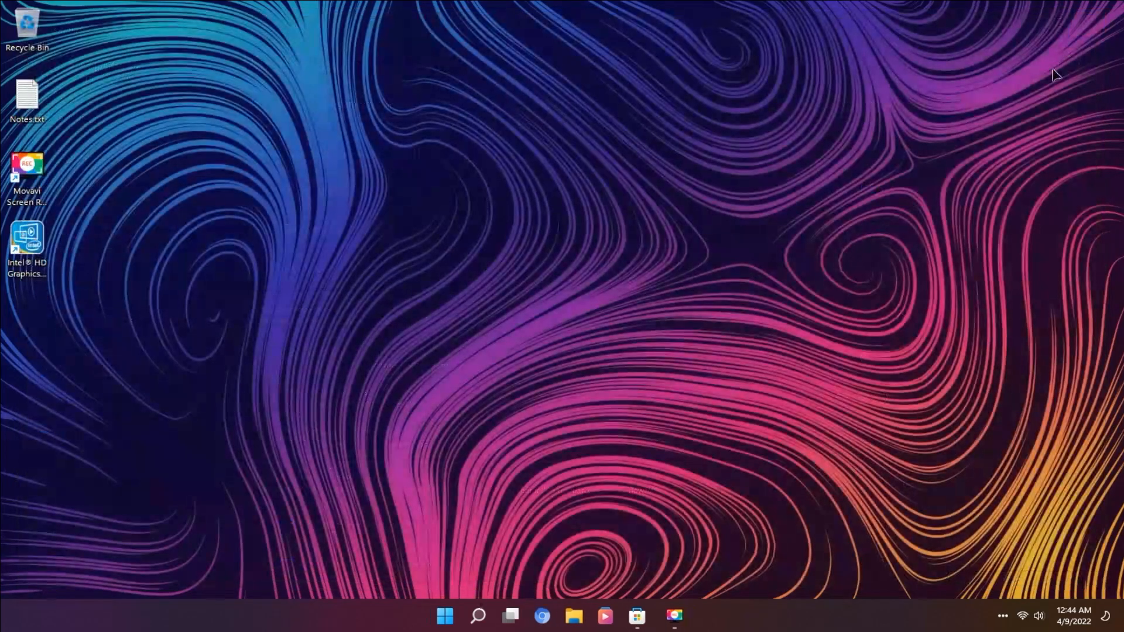
Launch Rise Media Player and start its setup wizard
left_click(609, 616)
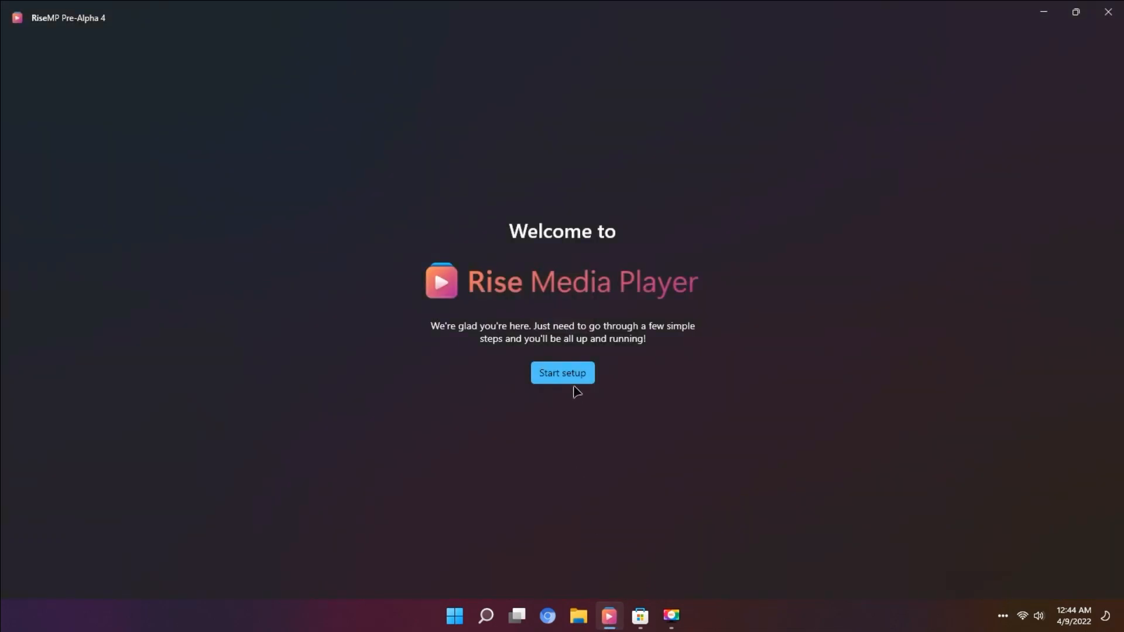
left_click(565, 372)
left_click(560, 448)
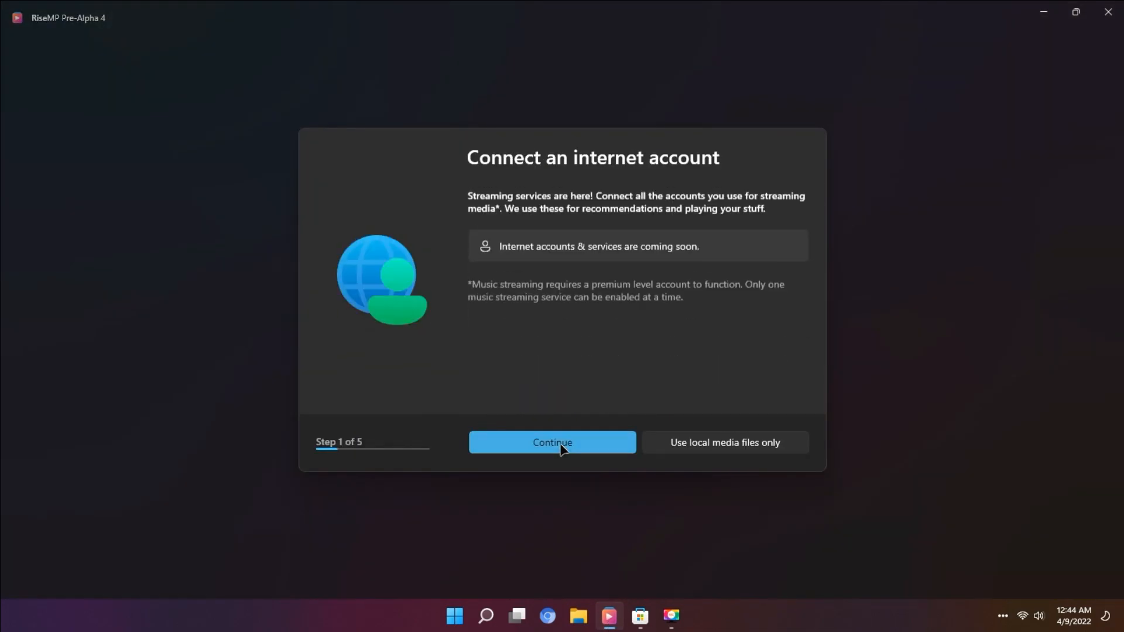
Continue through the Rise Media Player setup pages with default options to the final step
left_click(561, 448)
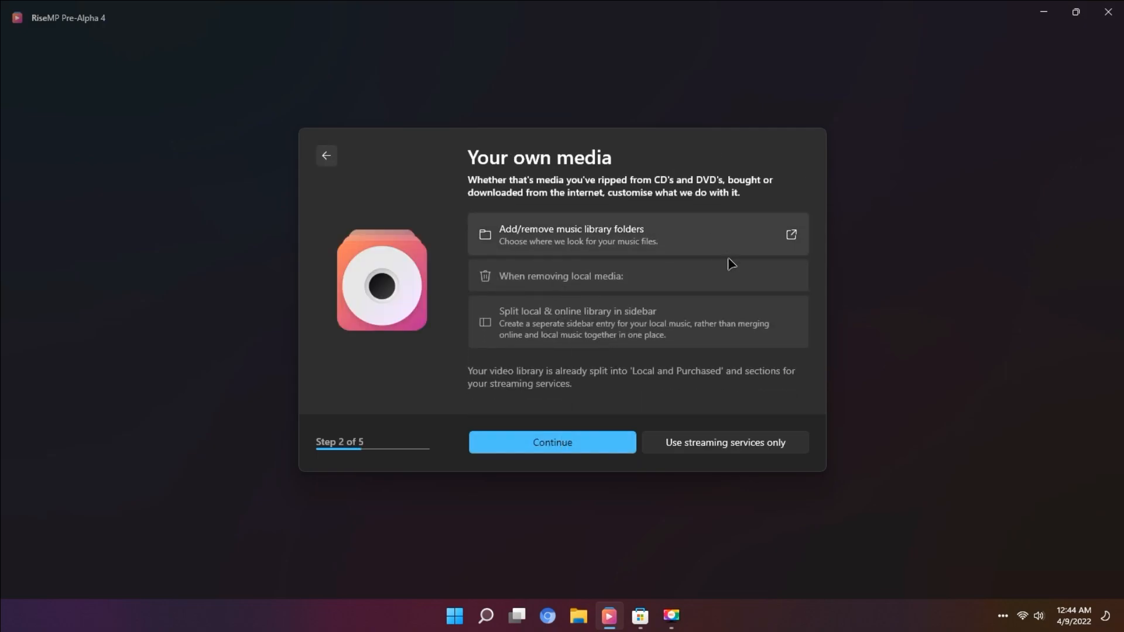
left_click(563, 447)
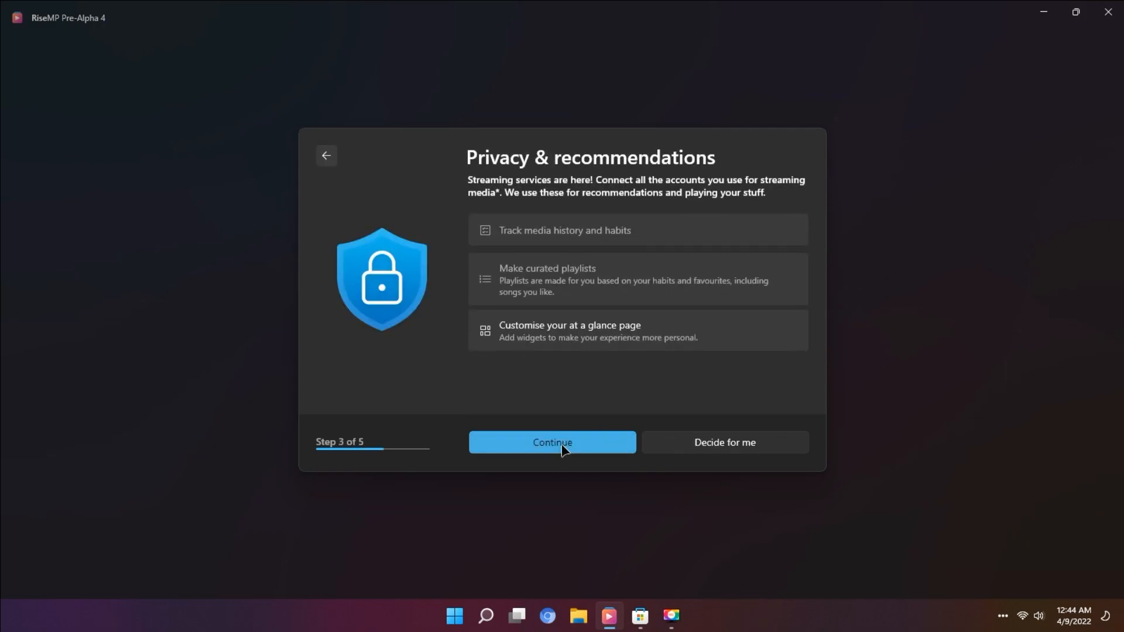
left_click(562, 448)
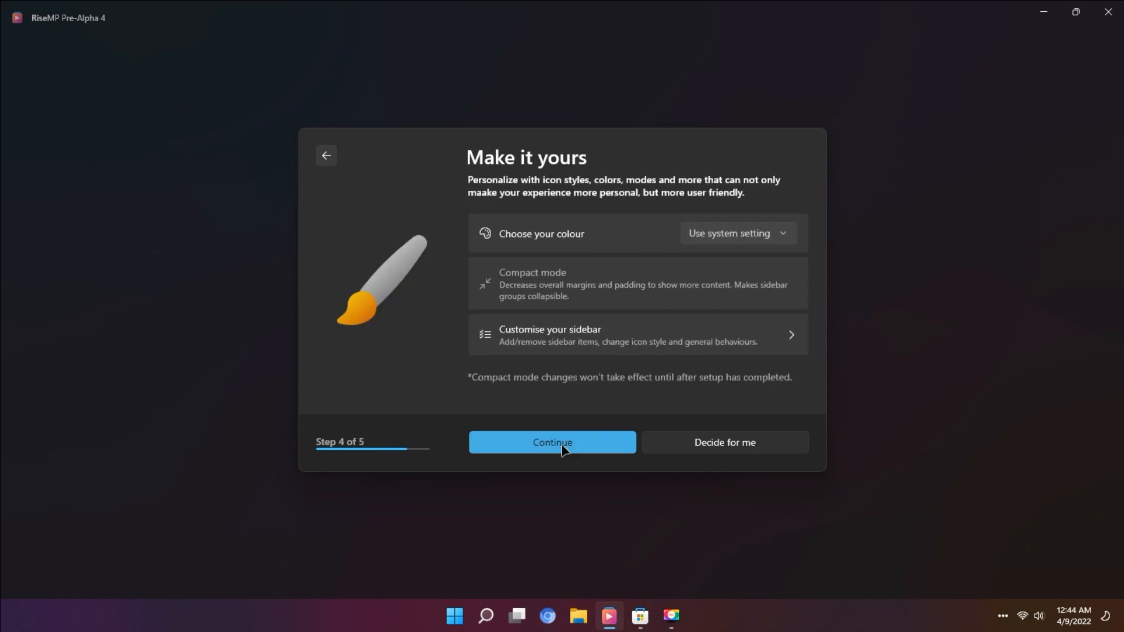
left_click(562, 448)
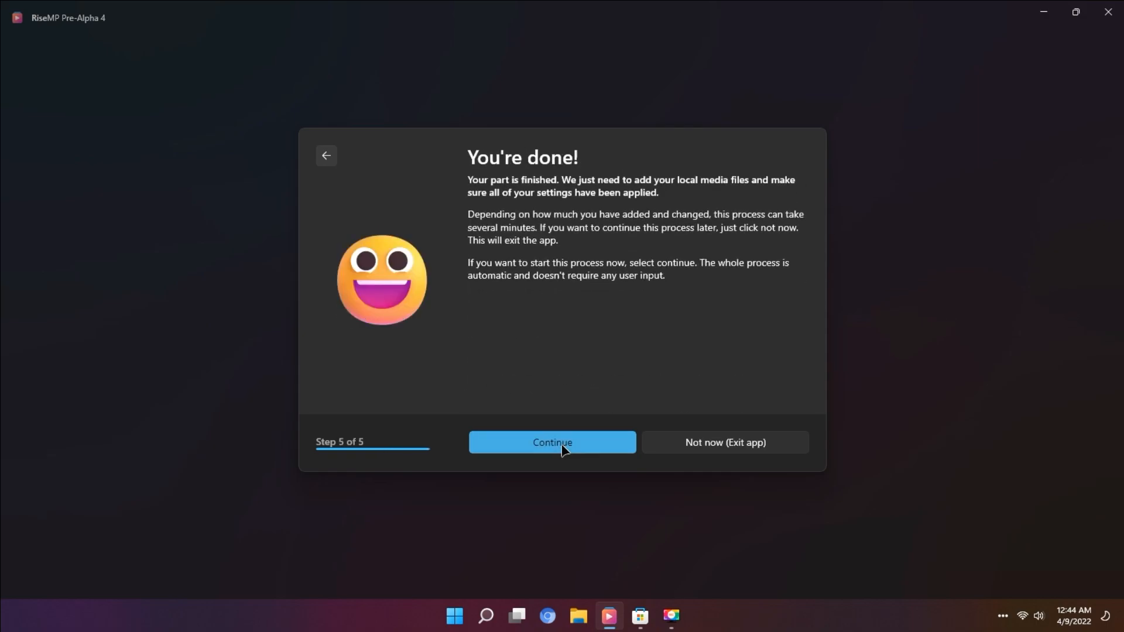
Finish the Rise Media Player setup wizard and close the player
left_click(563, 449)
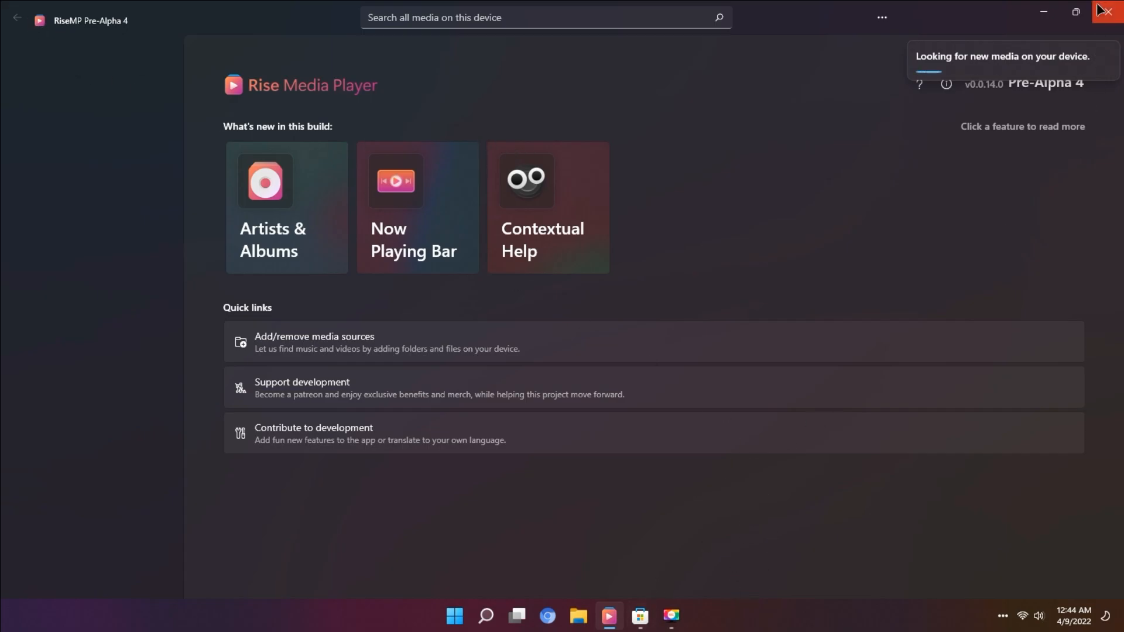
left_click(1106, 9)
Open the Microsoft Store and browse through its home page sections
left_click(641, 619)
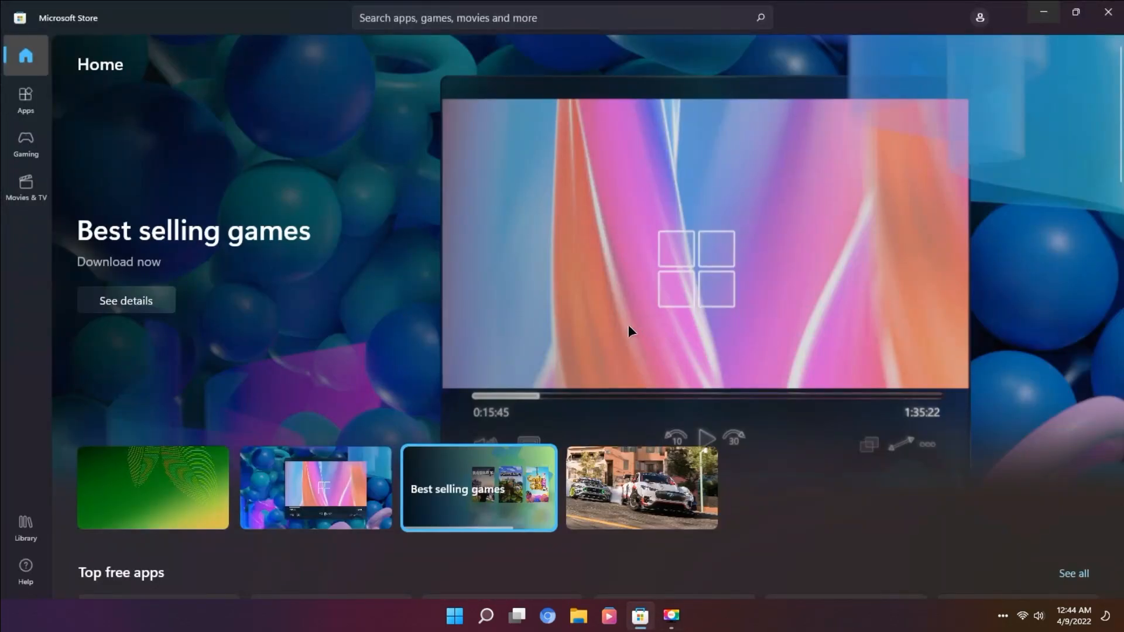
scroll(411, 346, "down", 6)
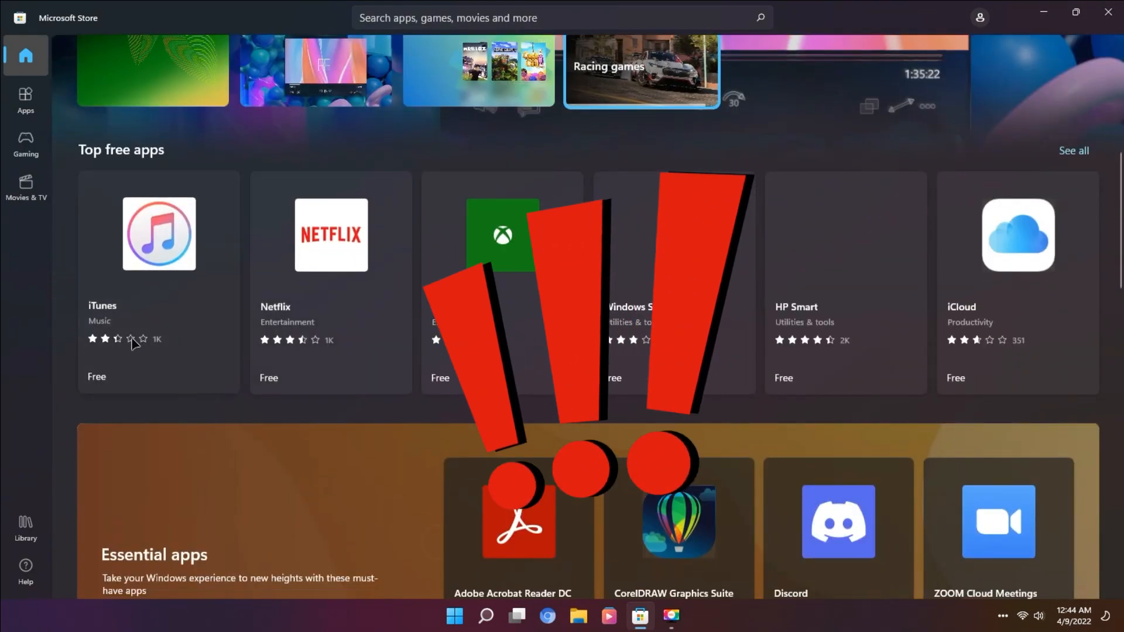
scroll(654, 413, "down", 5)
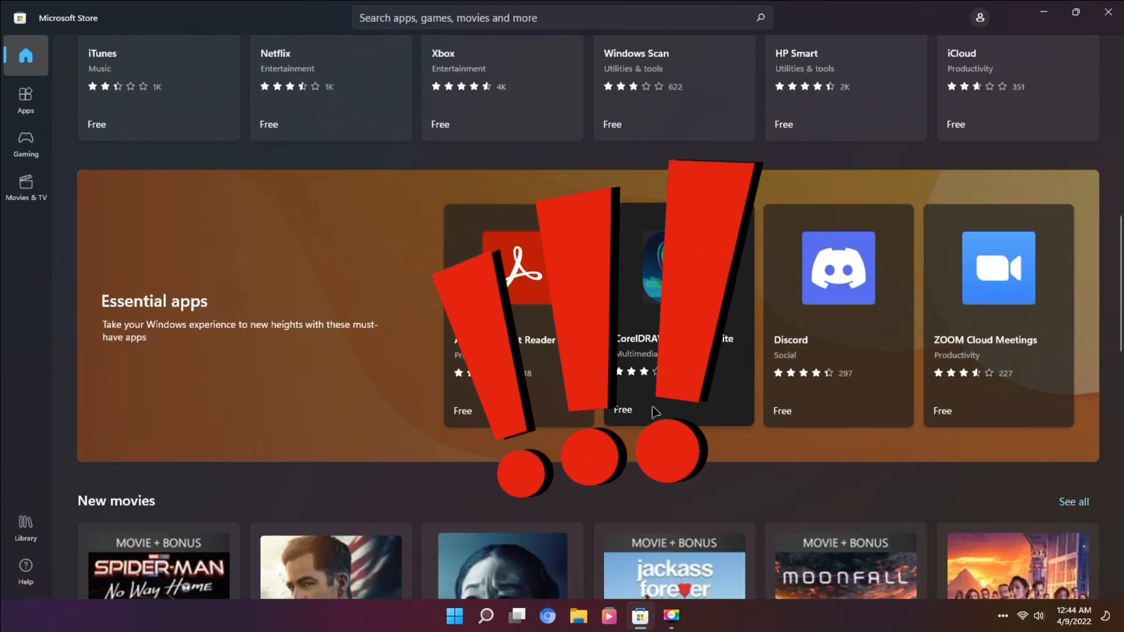
scroll(654, 412, "down", 5)
scroll(655, 416, "down", 1)
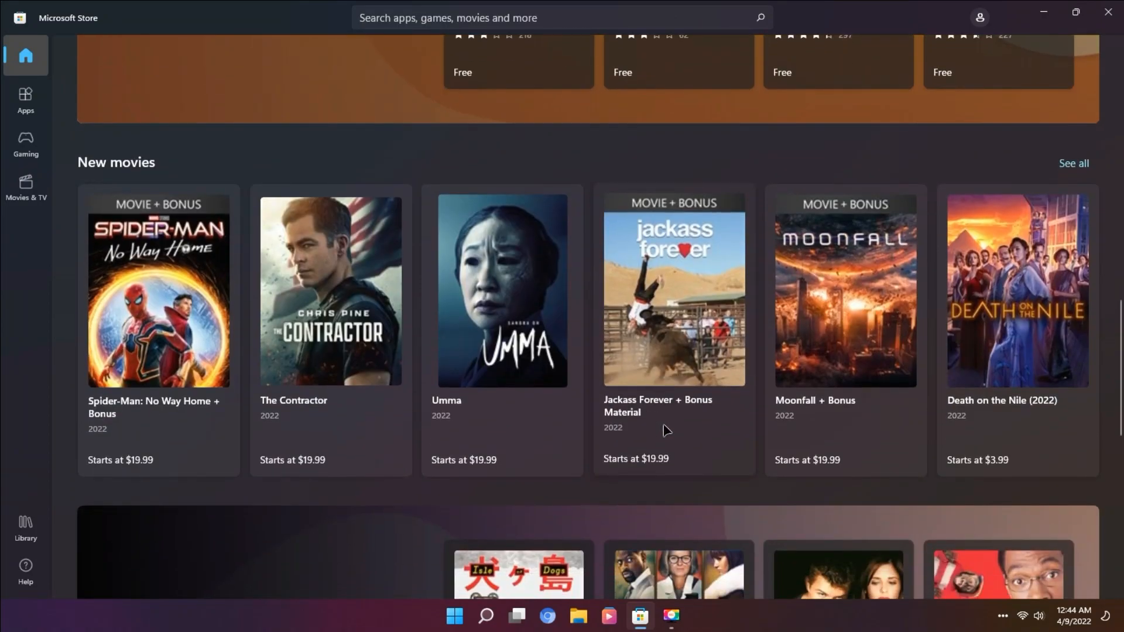
scroll(856, 385, "down", 10)
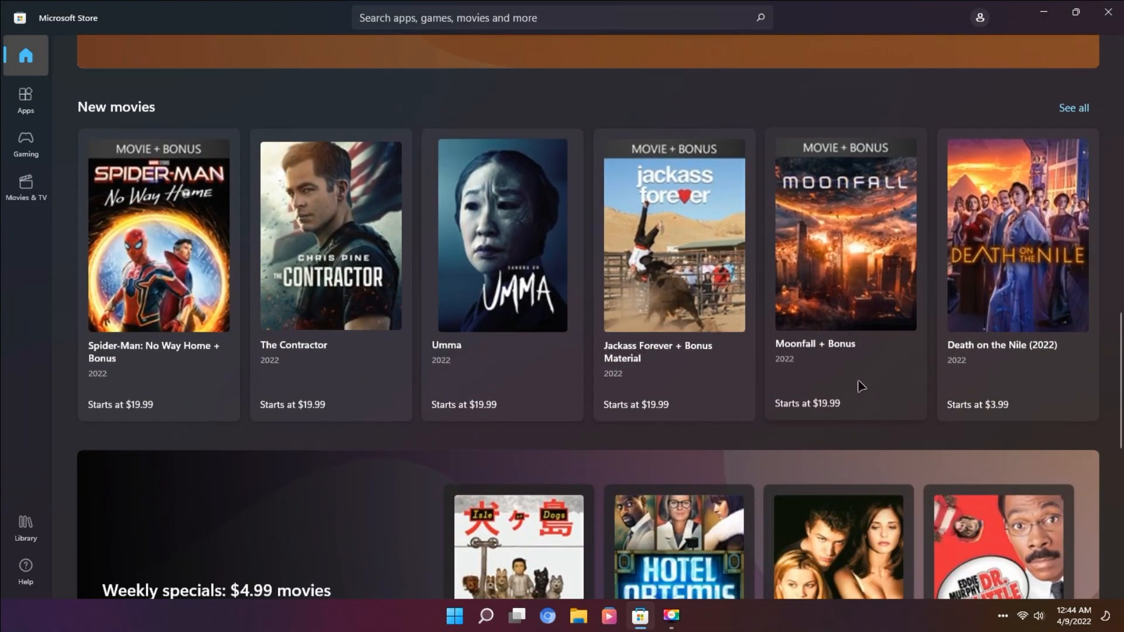
scroll(855, 387, "down", 2)
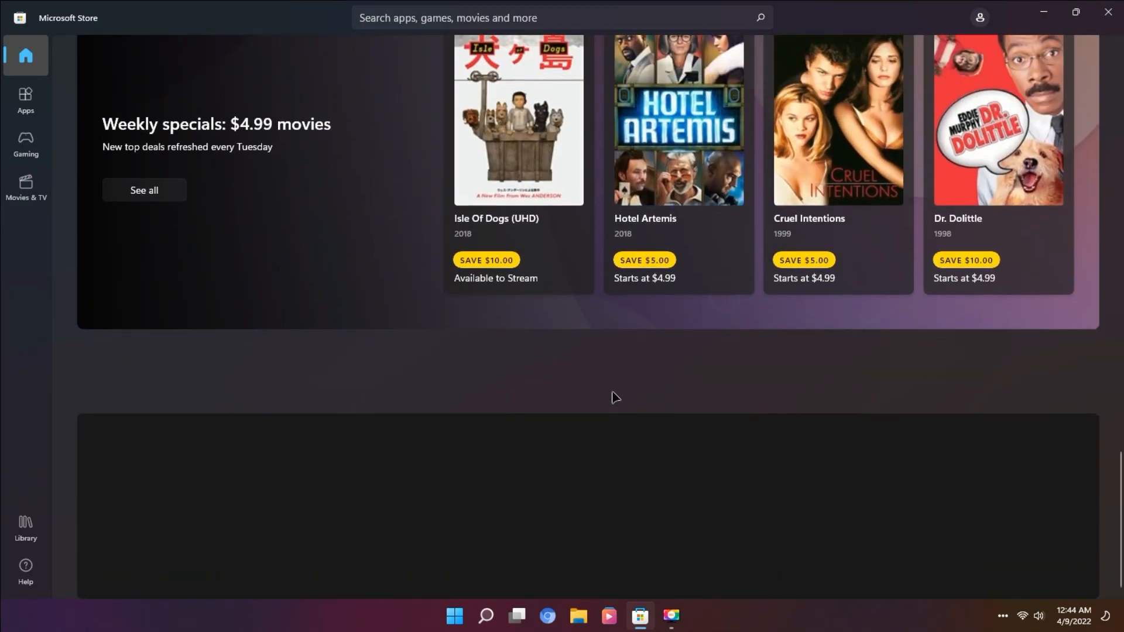
scroll(660, 371, "up", 18)
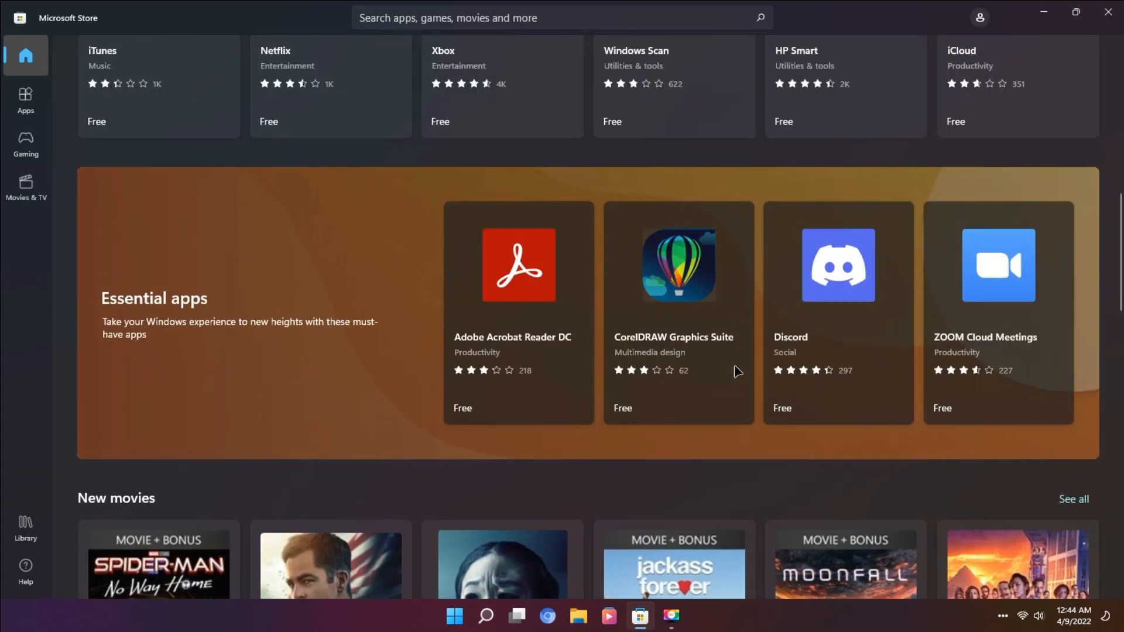
scroll(711, 417, "up", 5)
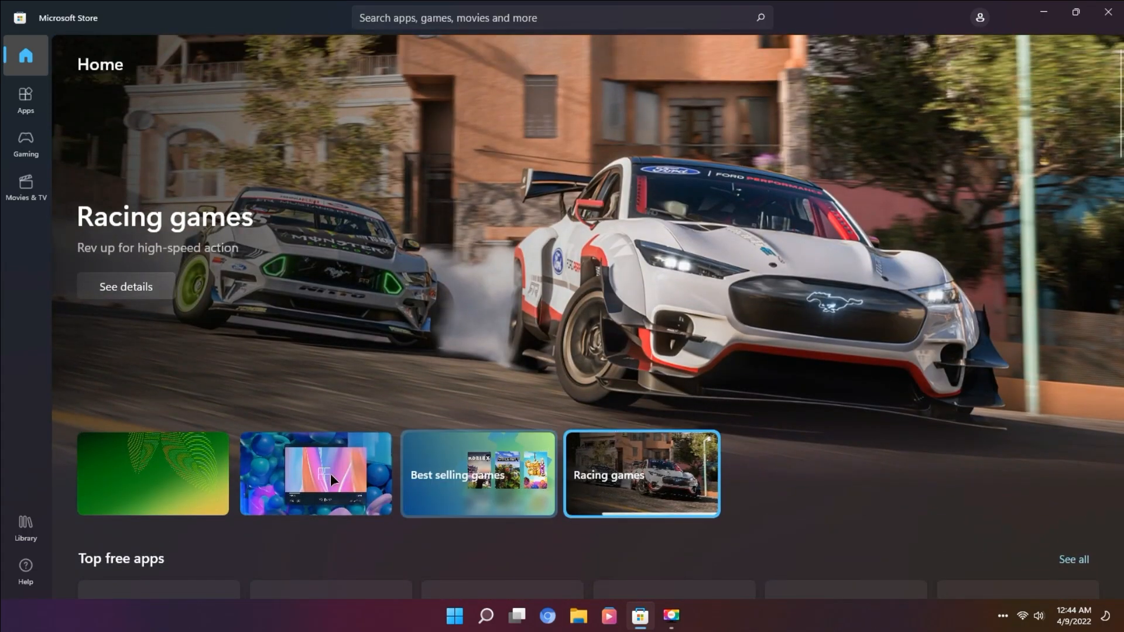
mouse_move(310, 475)
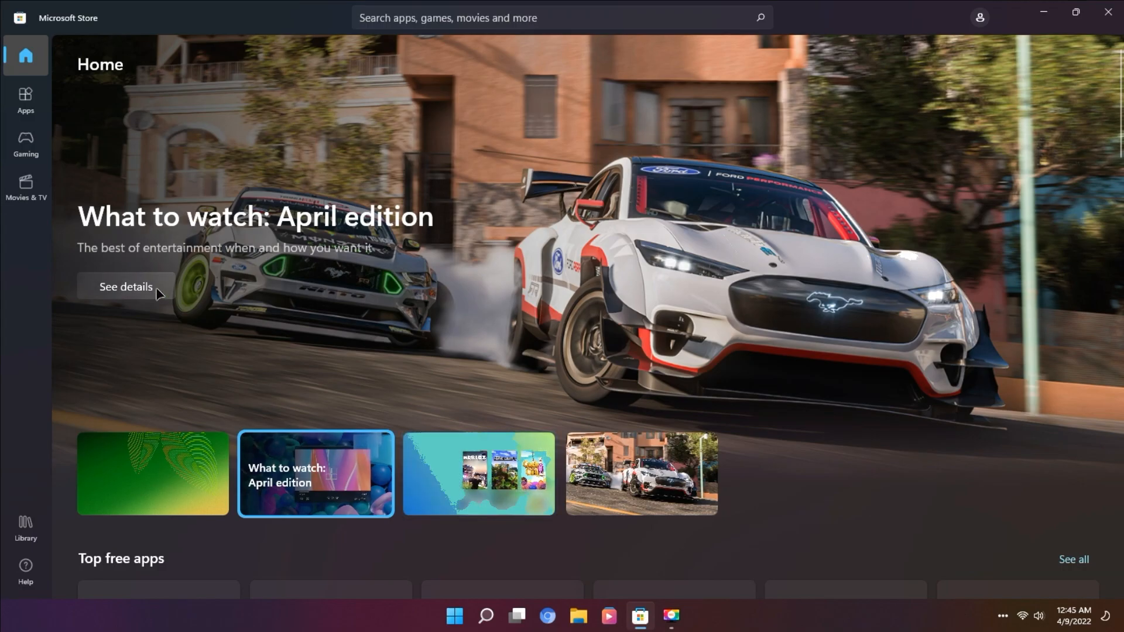